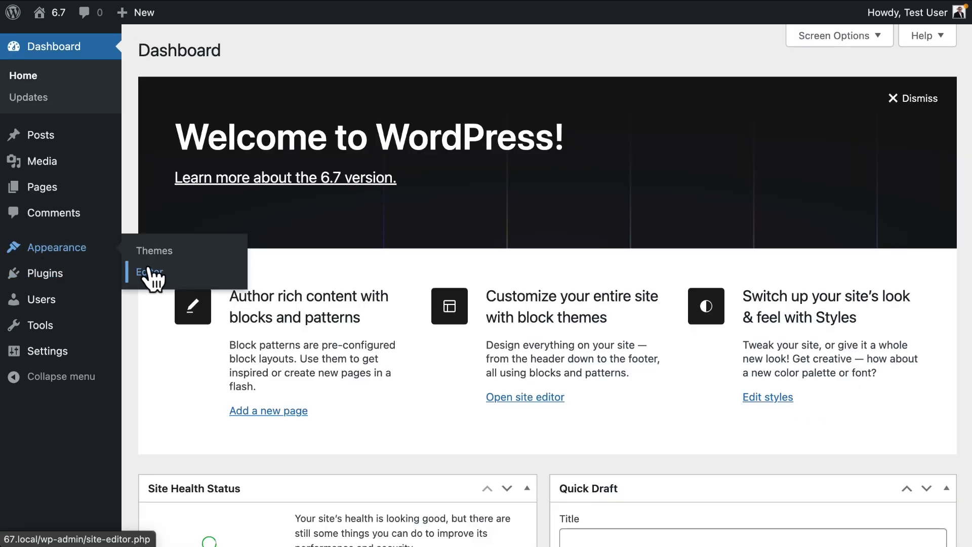
# - Open the Site Editor's Styles and apply the dark Evening style variation
pyautogui.click(149, 272)
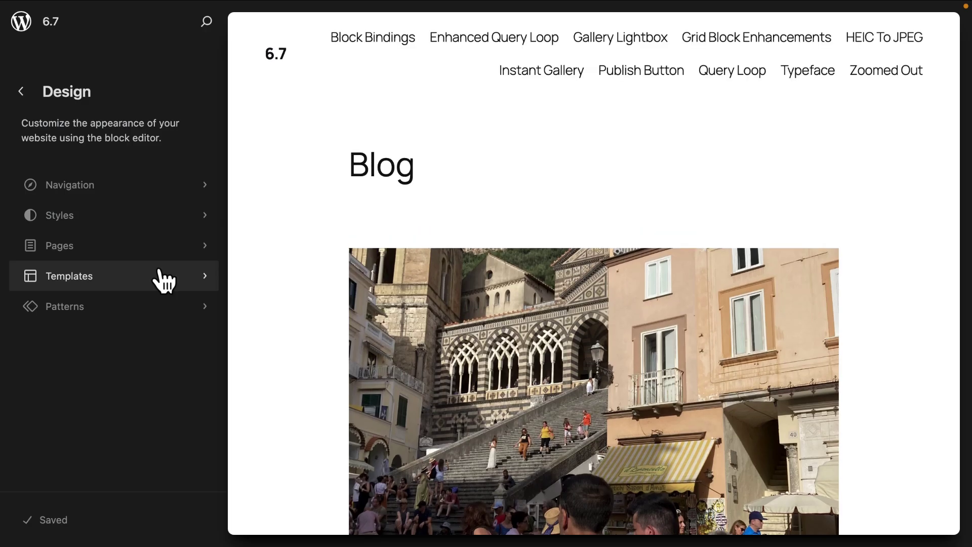
pyautogui.click(149, 217)
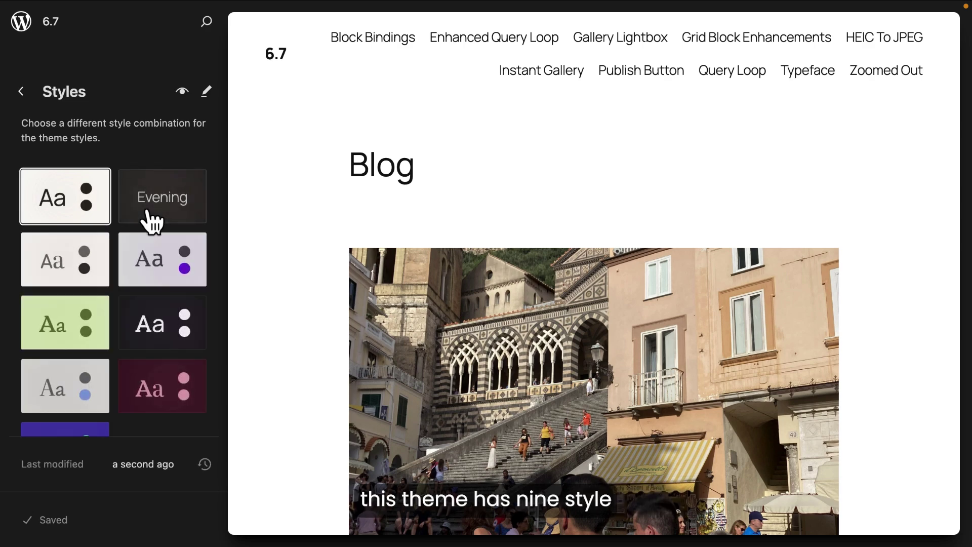
pyautogui.scroll(-5, 152, 221)
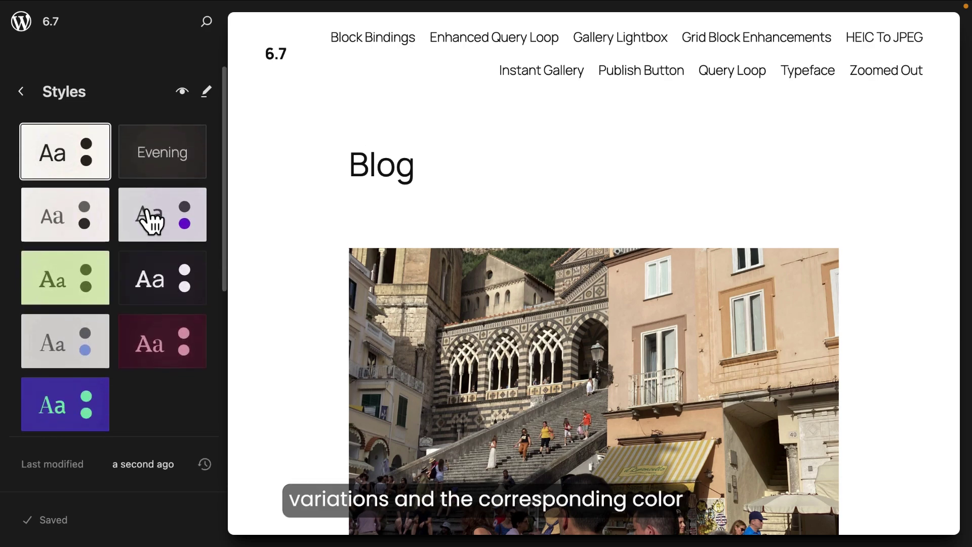
pyautogui.scroll(-5, 152, 221)
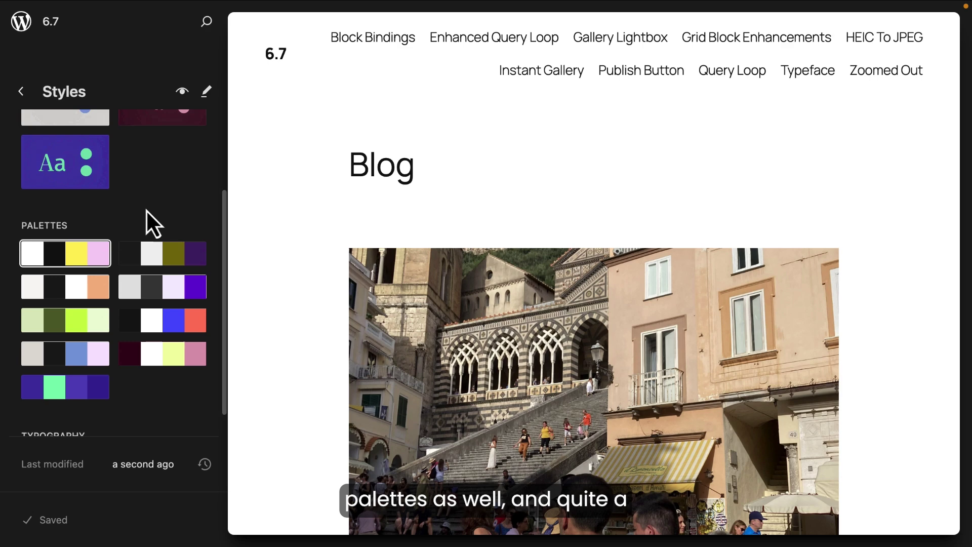
pyautogui.scroll(-1, 147, 213)
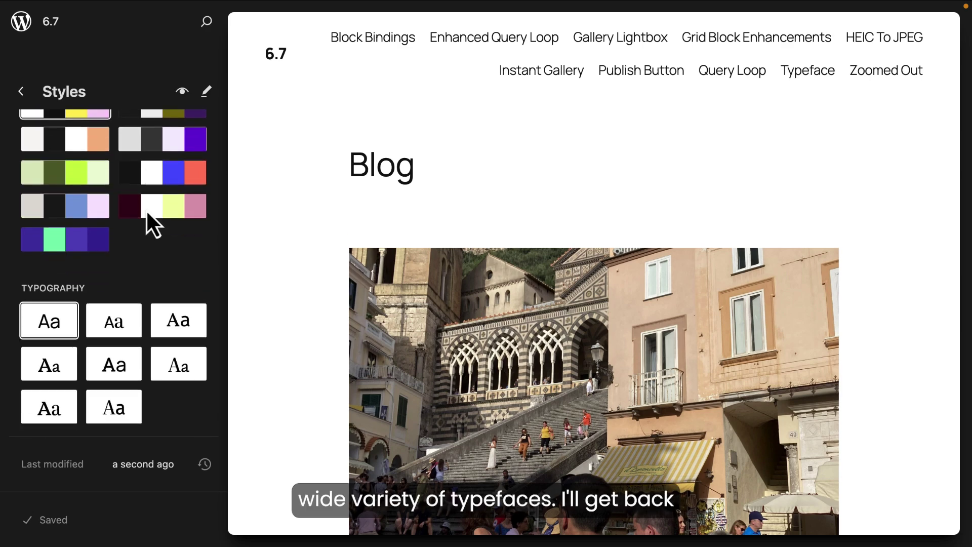
pyautogui.scroll(10, 146, 208)
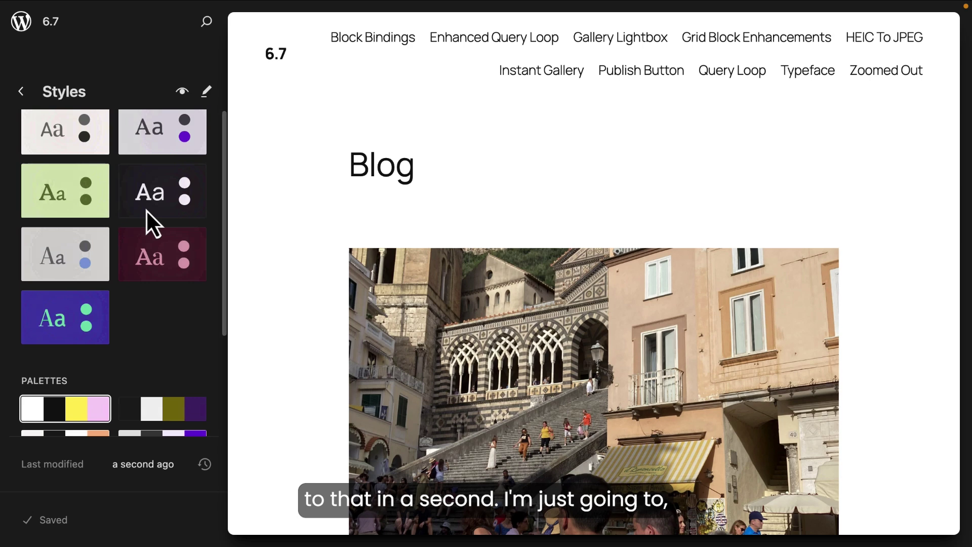
pyautogui.scroll(2, 147, 212)
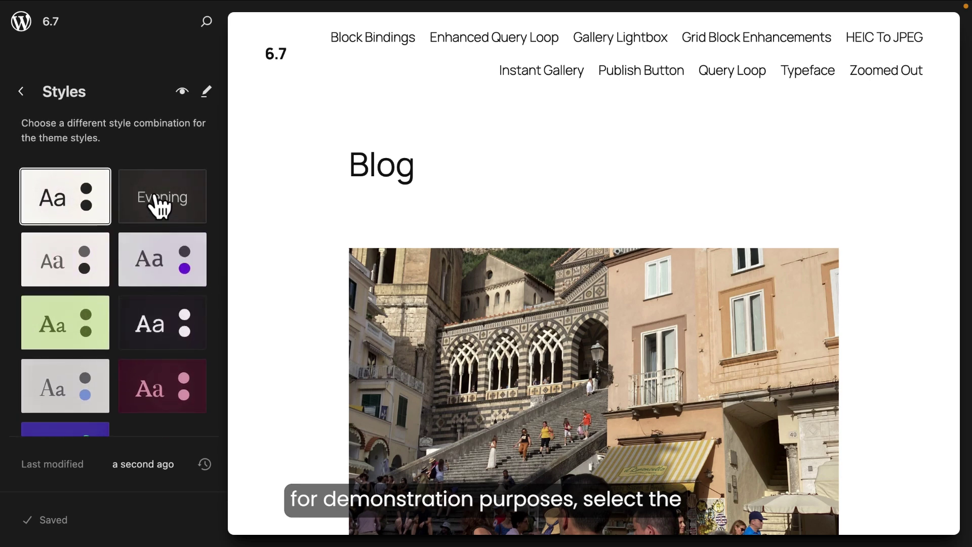
pyautogui.click(160, 207)
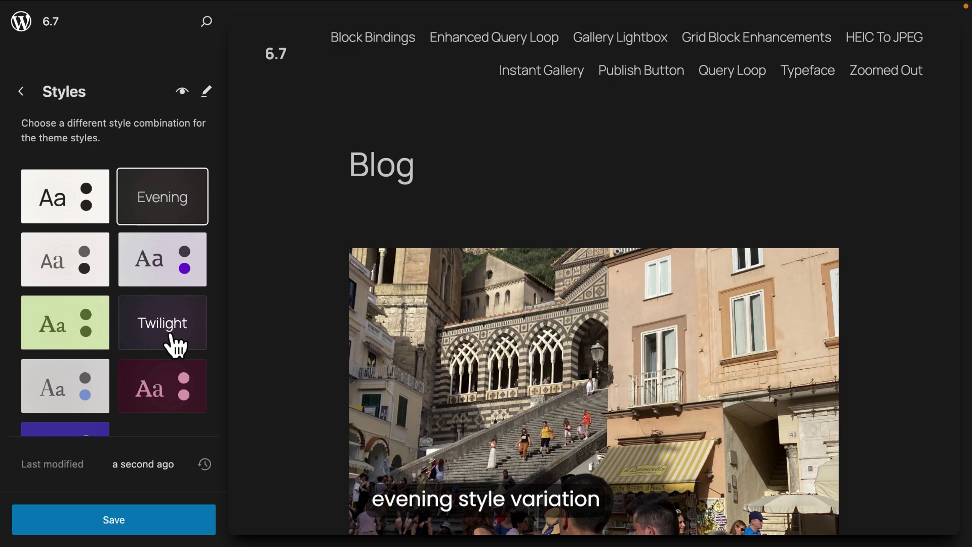
# - Choose the sixth Typography tile for a serif pairing and save the styles
pyautogui.scroll(-7, 169, 340)
pyautogui.scroll(-2, 170, 333)
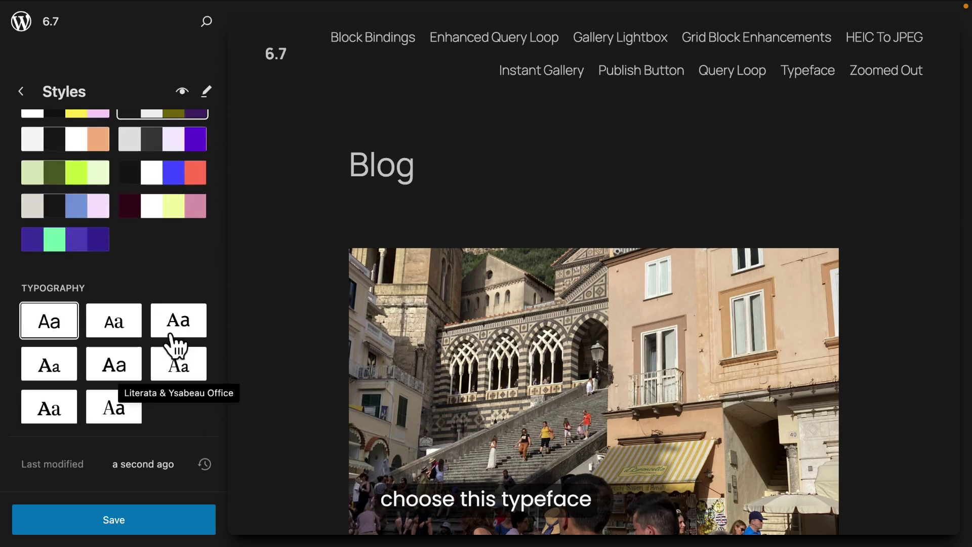
pyautogui.scroll(1, 179, 360)
pyautogui.scroll(7, 184, 381)
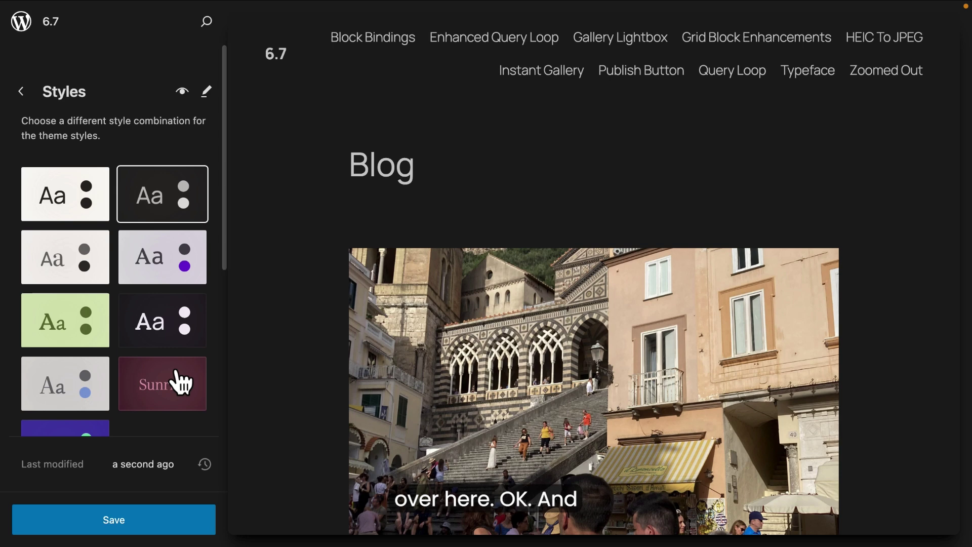
pyautogui.scroll(-8, 177, 375)
pyautogui.click(177, 375)
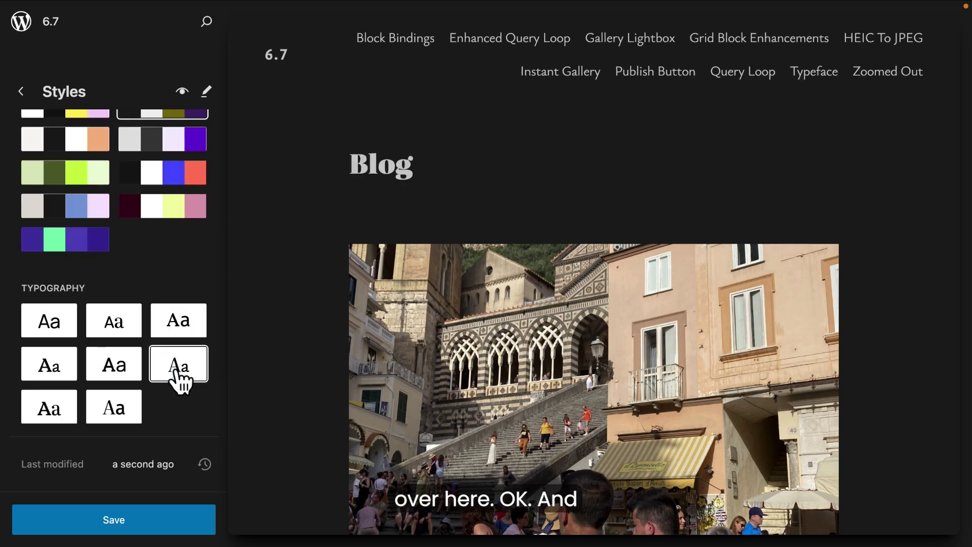
pyautogui.click(132, 527)
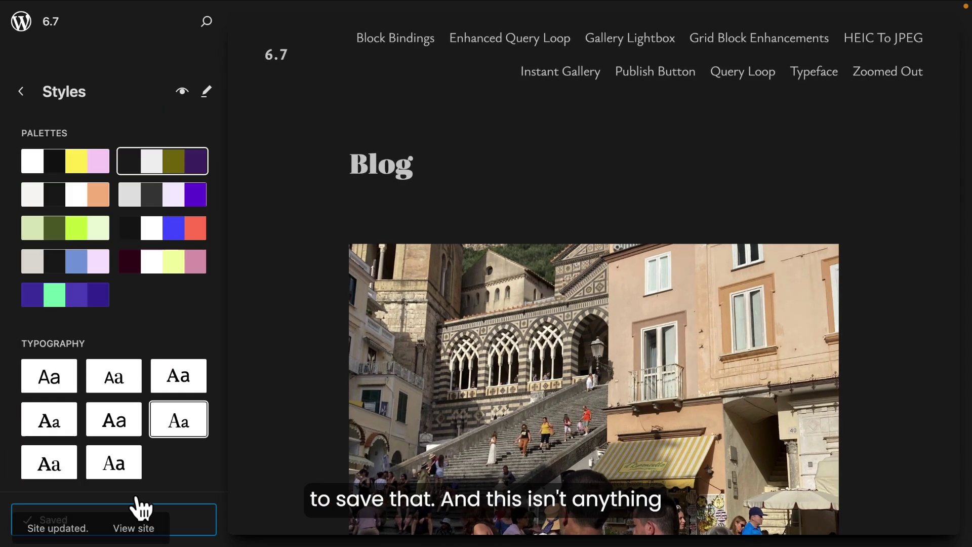
# - Open the Style Book in the full editor with Typography settings and review the installed fonts
pyautogui.click(184, 93)
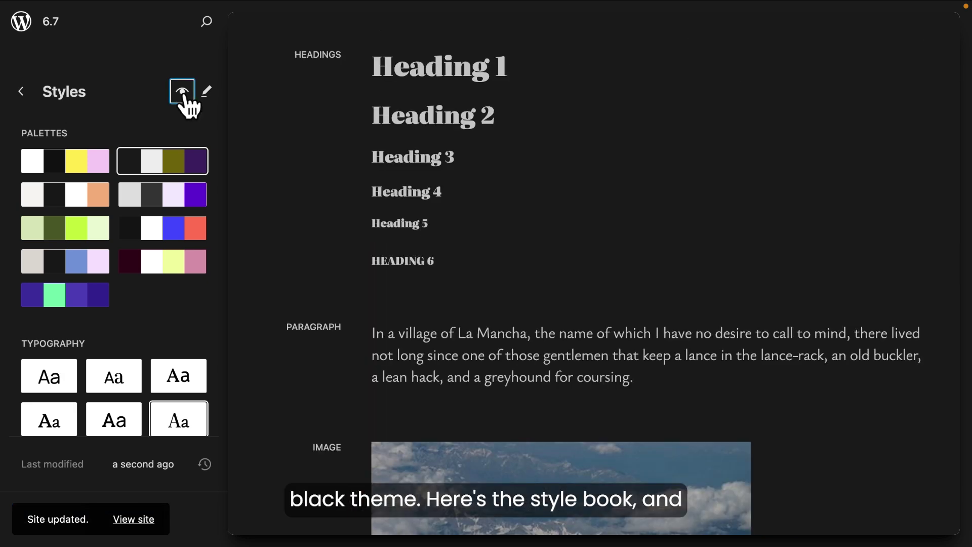
pyautogui.click(633, 197)
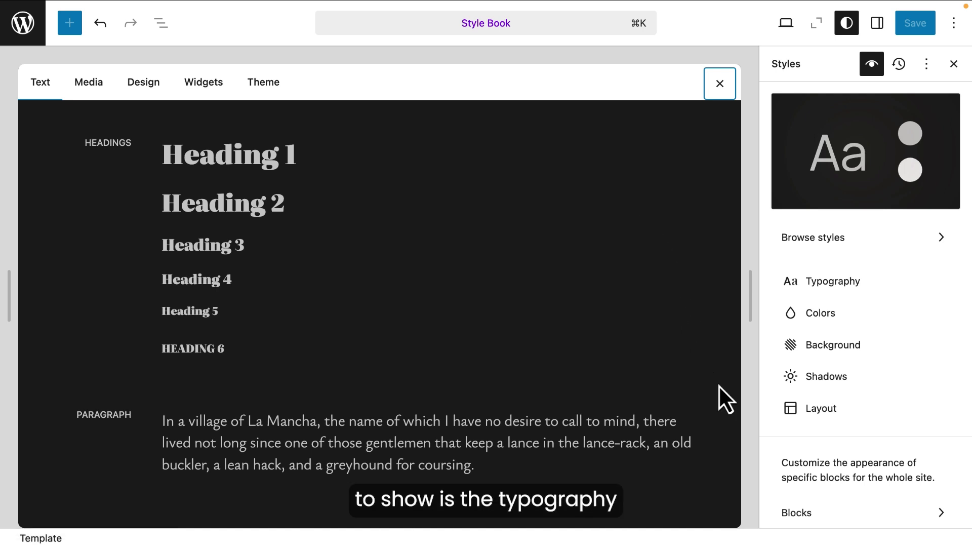
pyautogui.click(835, 282)
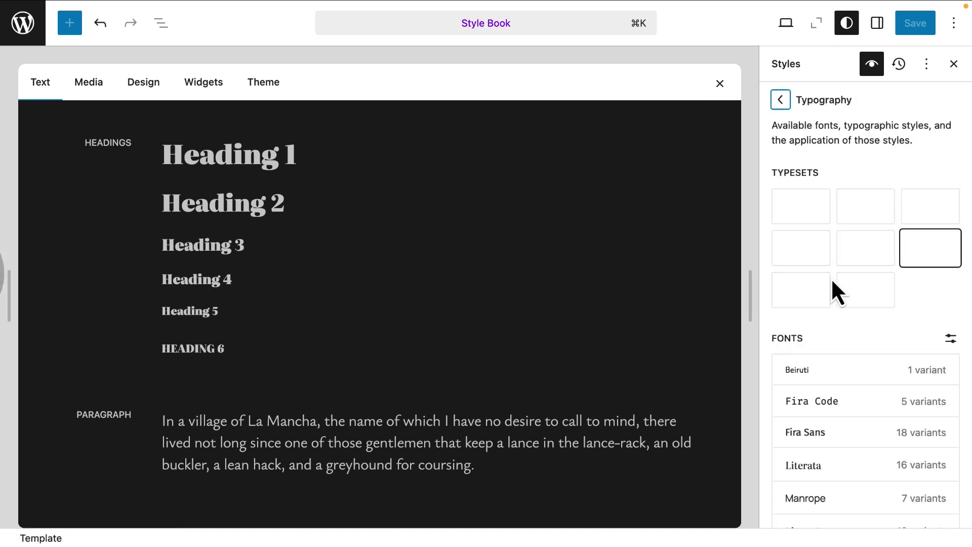
pyautogui.click(951, 338)
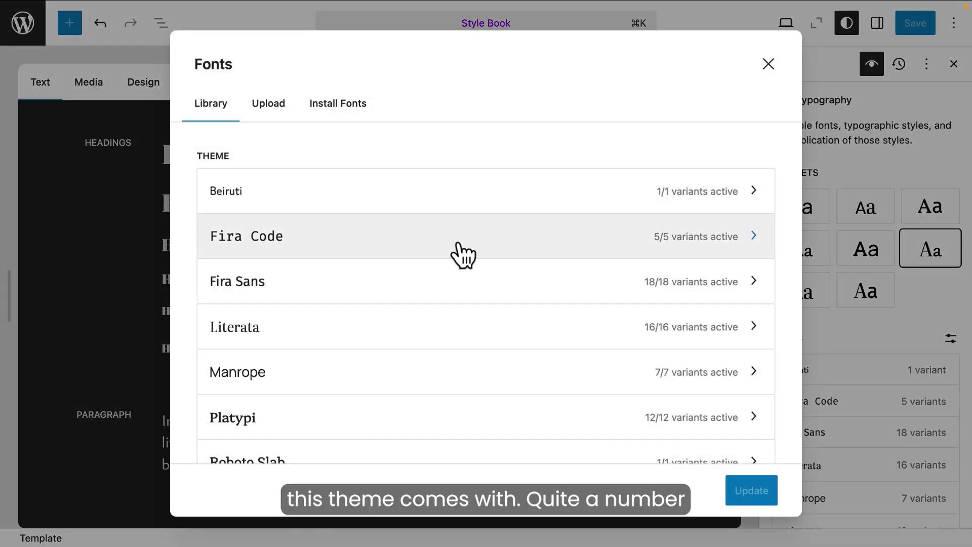
pyautogui.scroll(-5, 463, 255)
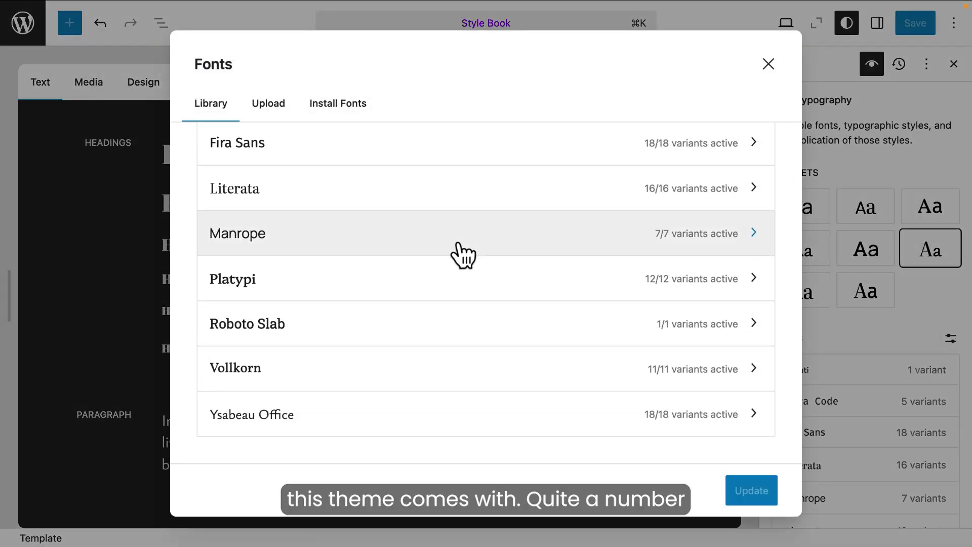
pyautogui.scroll(5, 462, 255)
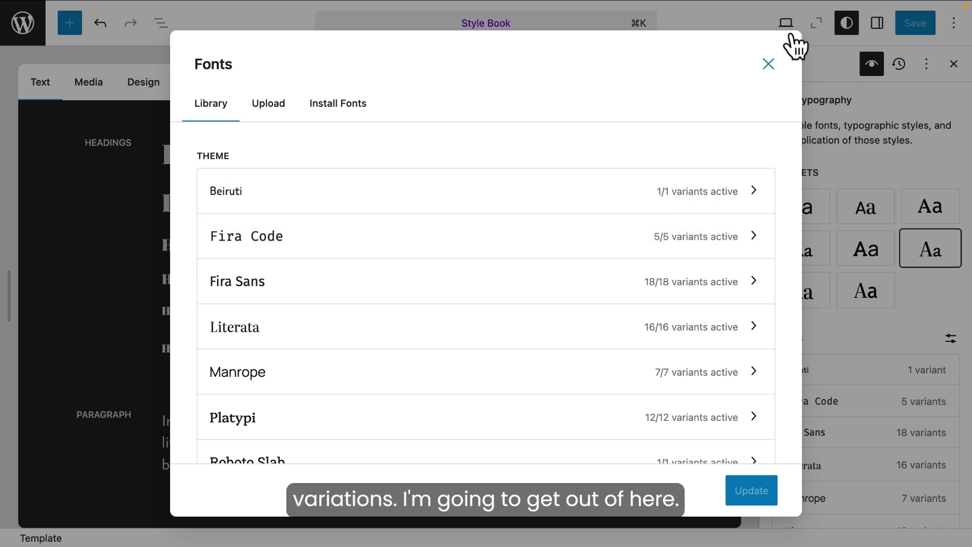
pyautogui.click(770, 64)
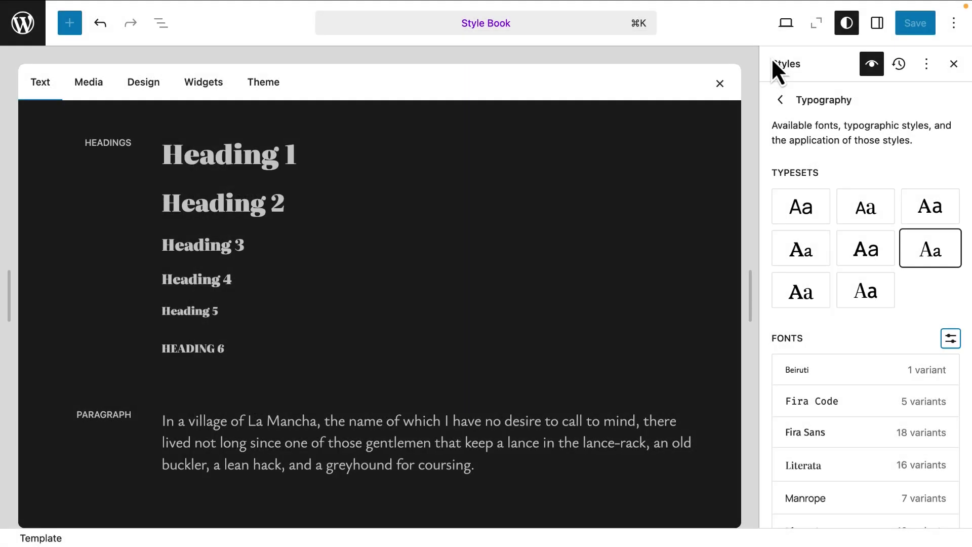
# - Exit the Style Book to the Design menu, then browse template parts and all 70 patterns
pyautogui.click(25, 31)
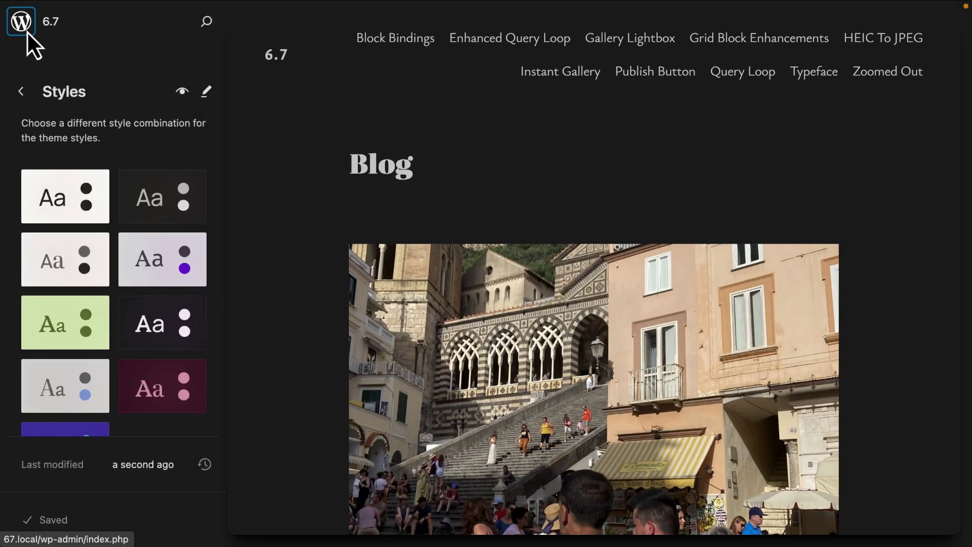
pyautogui.click(26, 96)
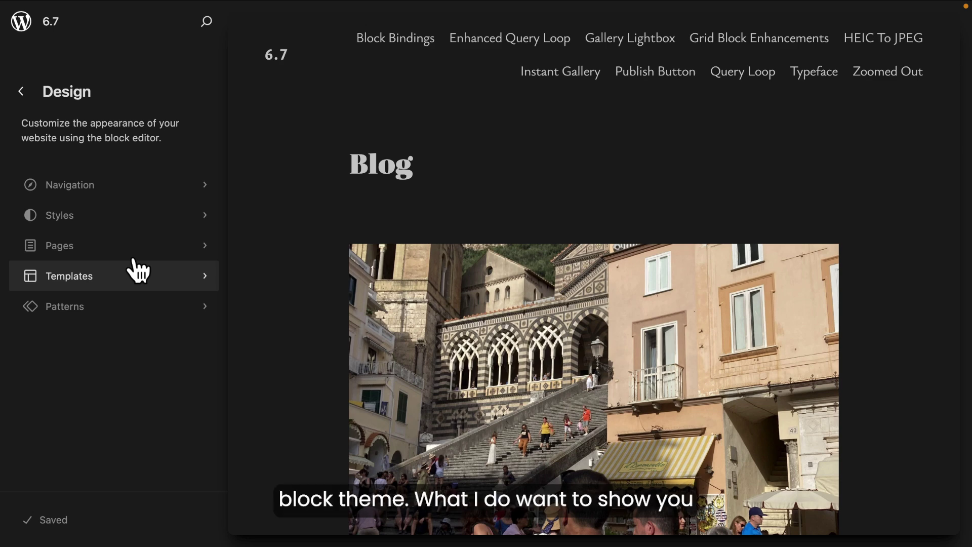
pyautogui.click(95, 318)
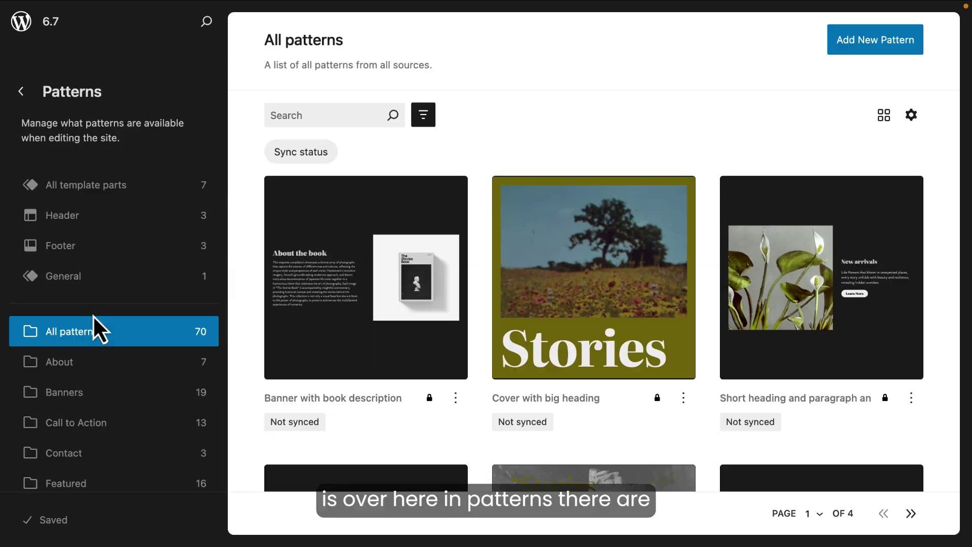
pyautogui.click(158, 201)
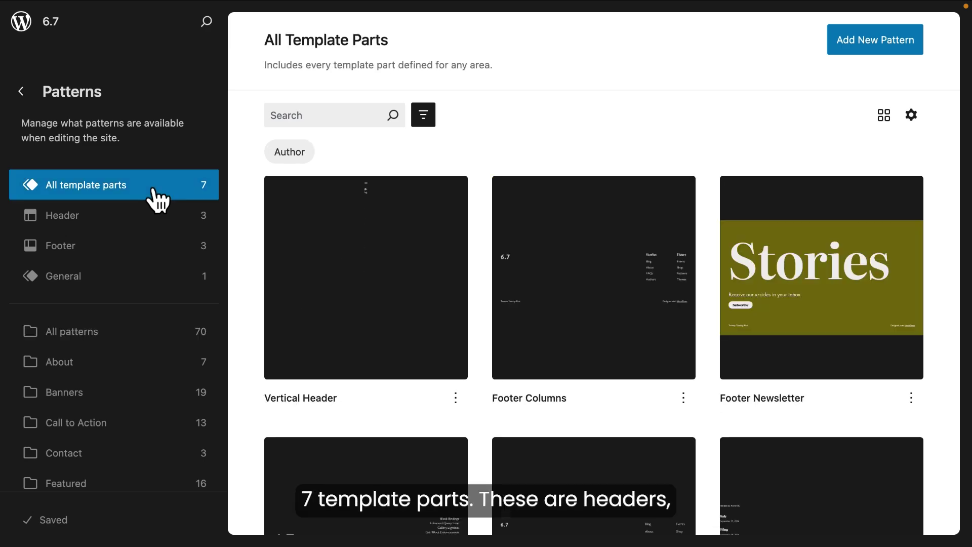
pyautogui.scroll(-6, 657, 277)
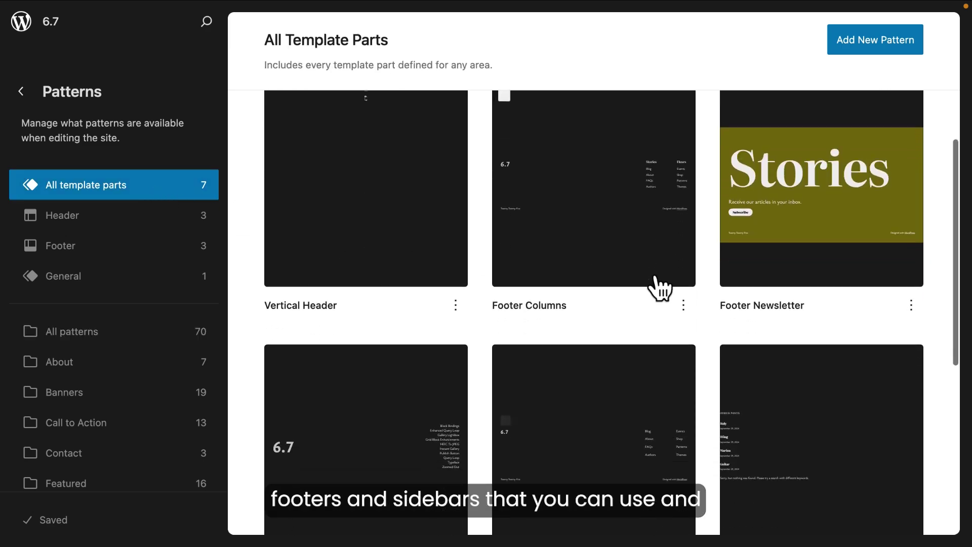
pyautogui.scroll(6, 655, 276)
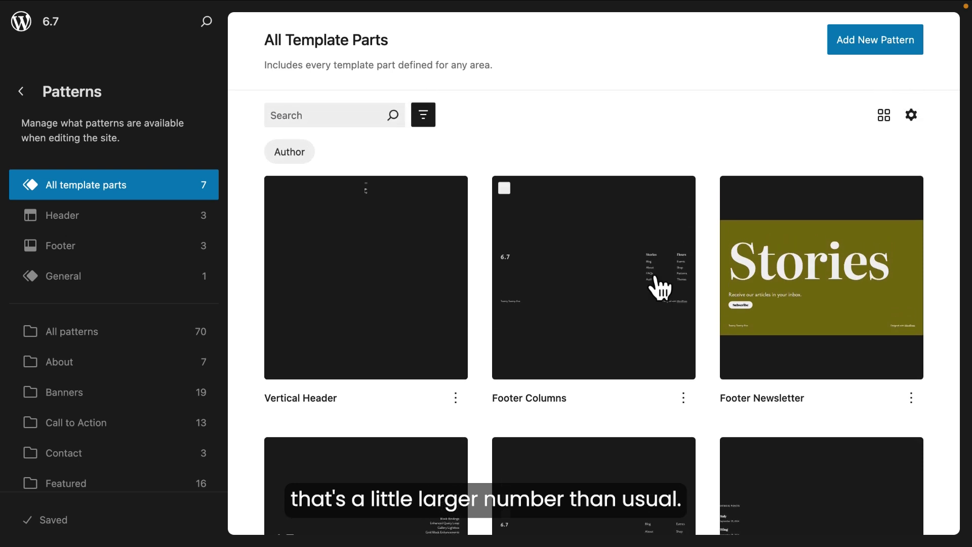
pyautogui.click(118, 335)
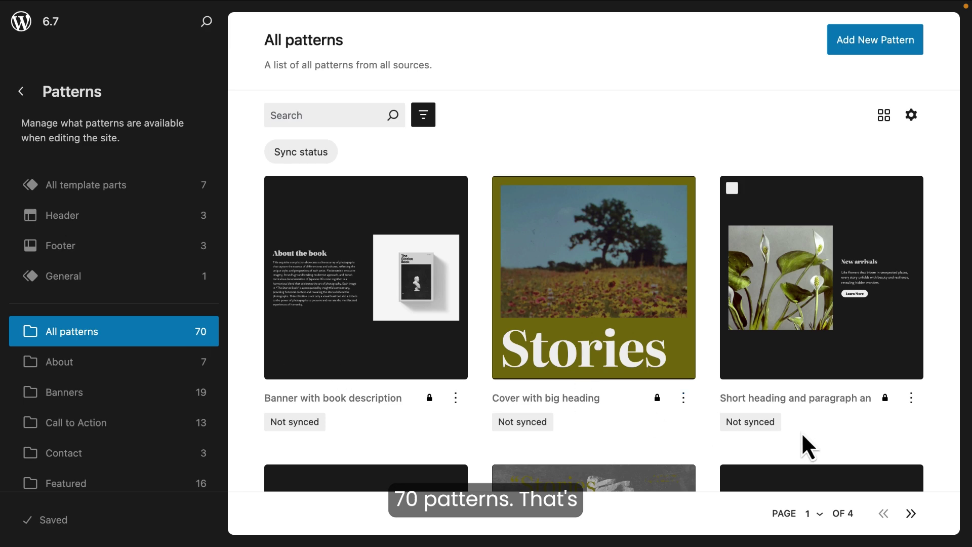
pyautogui.scroll(-5, 803, 436)
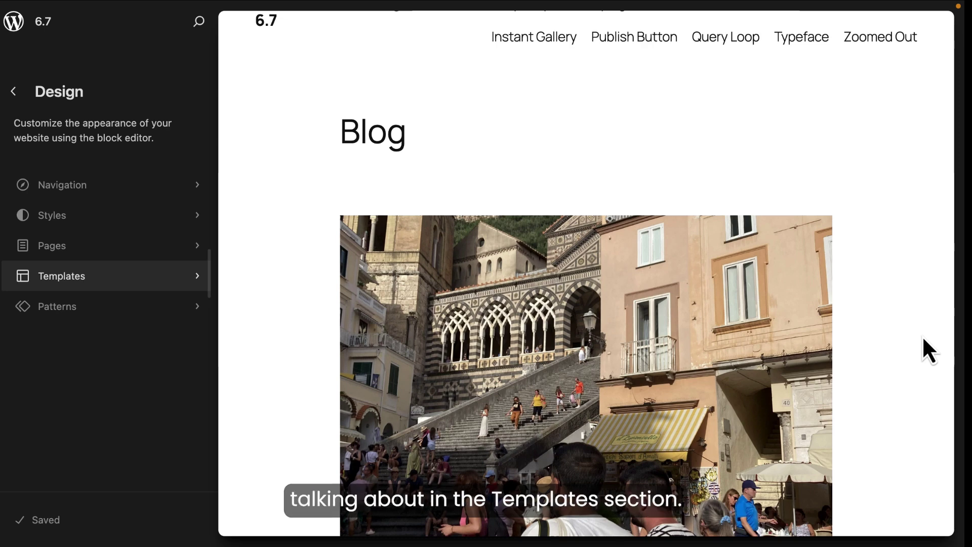
# - Open the Templates list, check its Author filter, and show the Table/Grid/List layout menu
pyautogui.click(129, 279)
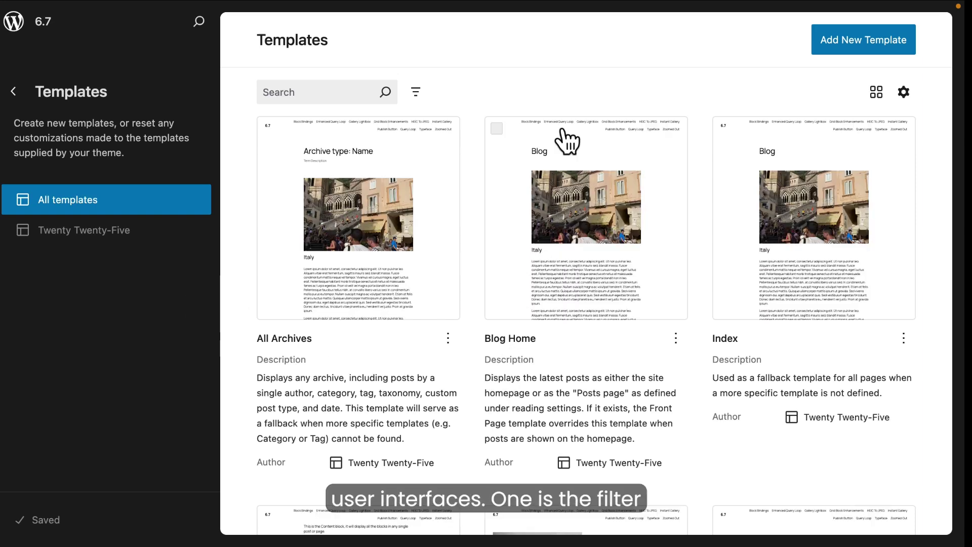
pyautogui.click(420, 98)
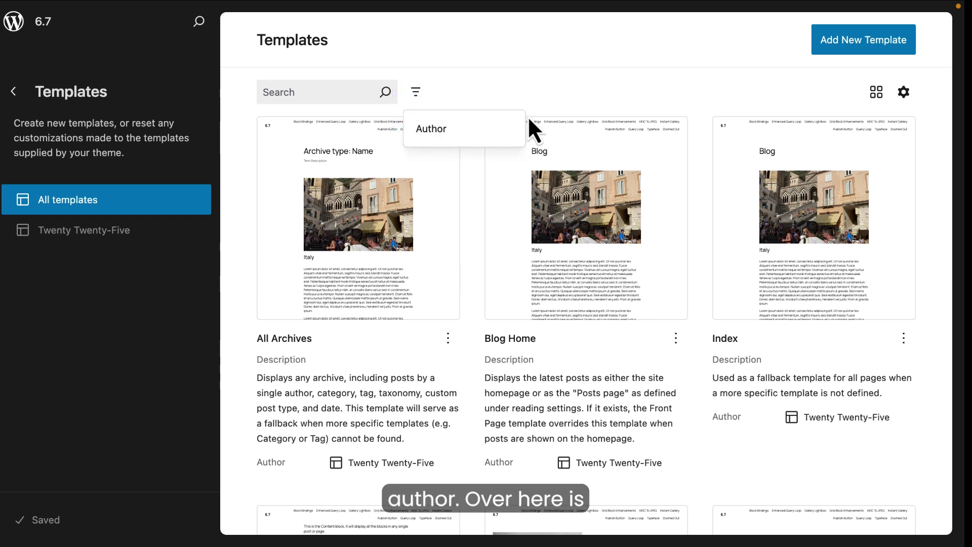
pyautogui.click(874, 99)
pyautogui.click(880, 96)
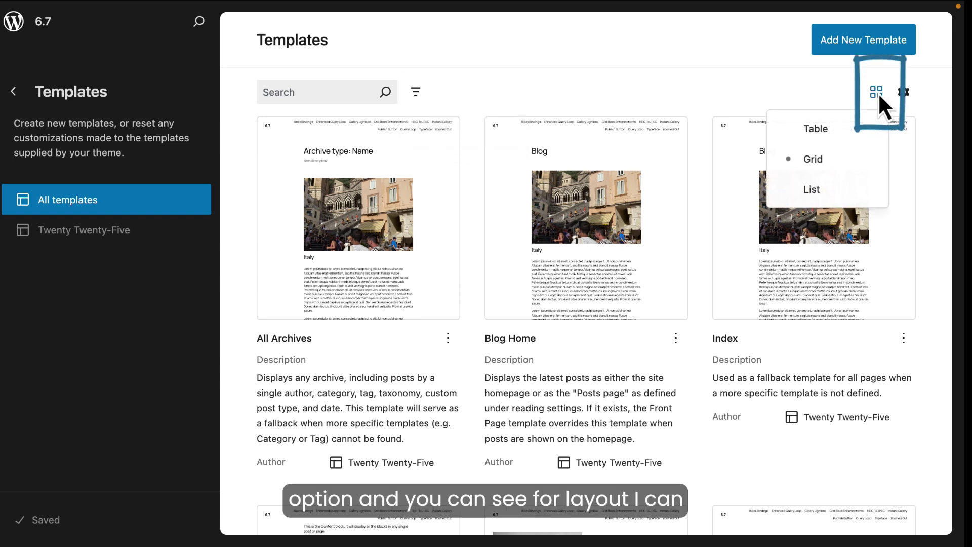
# - Switch Templates to Table layout and add the Preview column through the view options
pyautogui.click(838, 132)
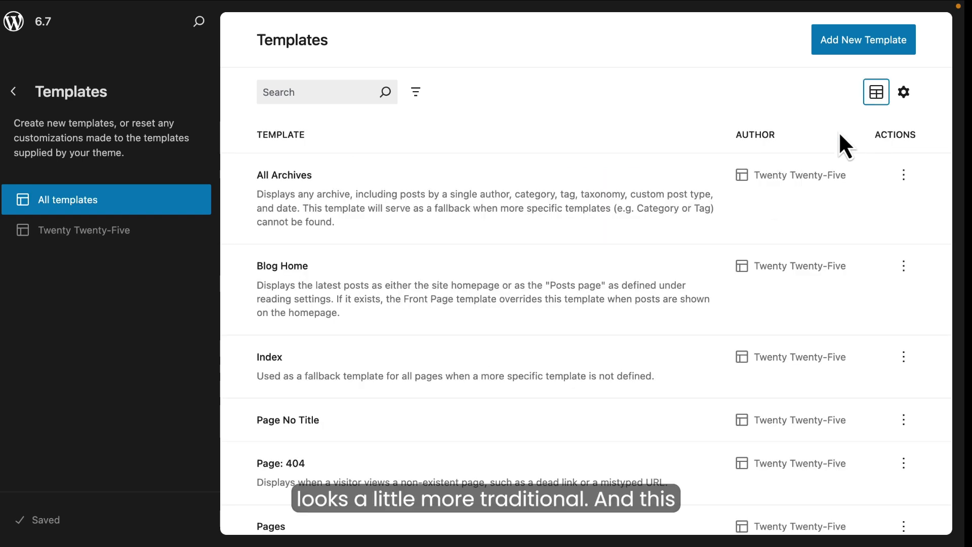
pyautogui.click(917, 102)
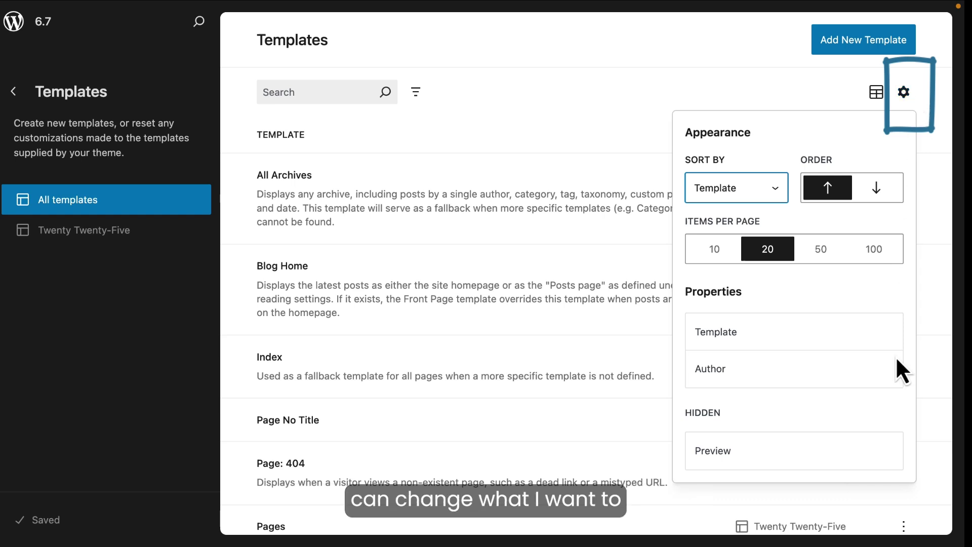
pyautogui.click(767, 203)
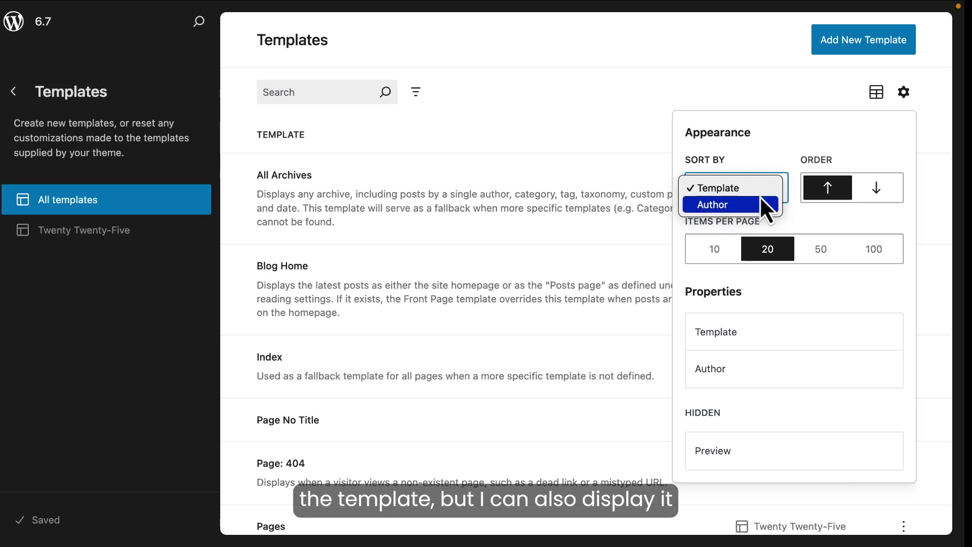
pyautogui.click(853, 330)
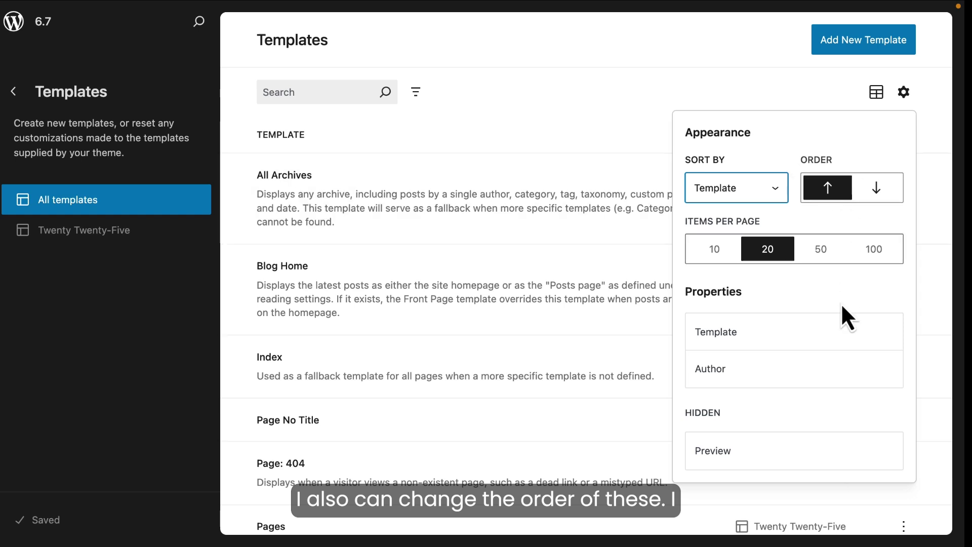
pyautogui.moveTo(841, 336)
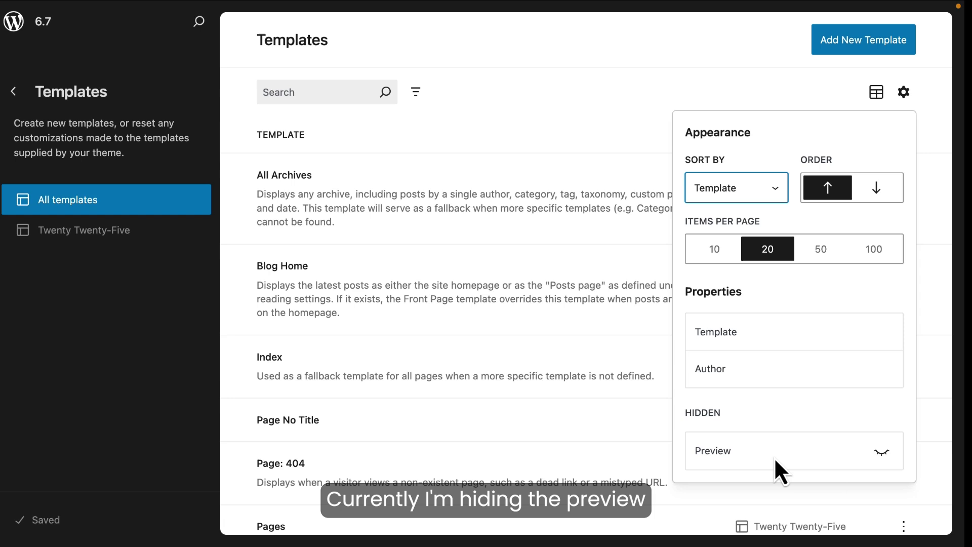
pyautogui.click(884, 451)
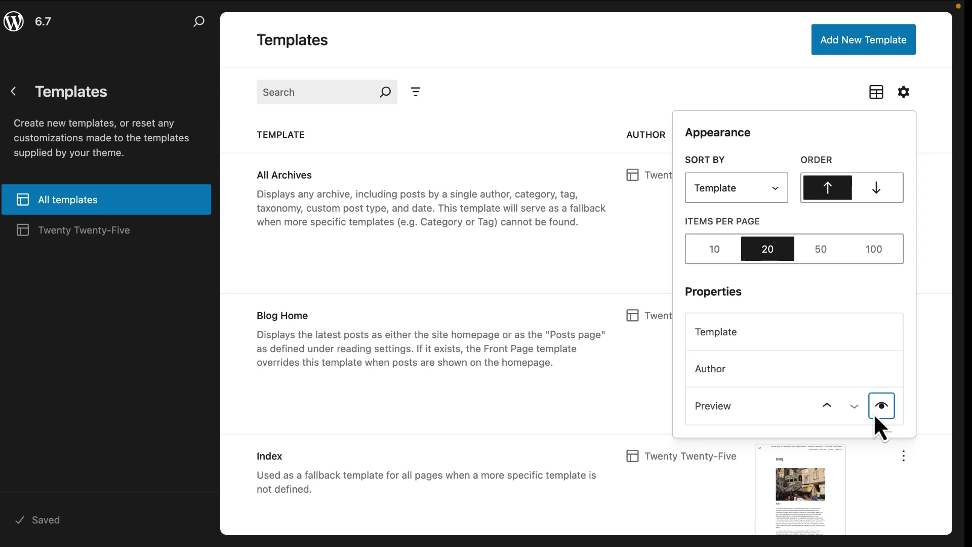
pyautogui.click(912, 94)
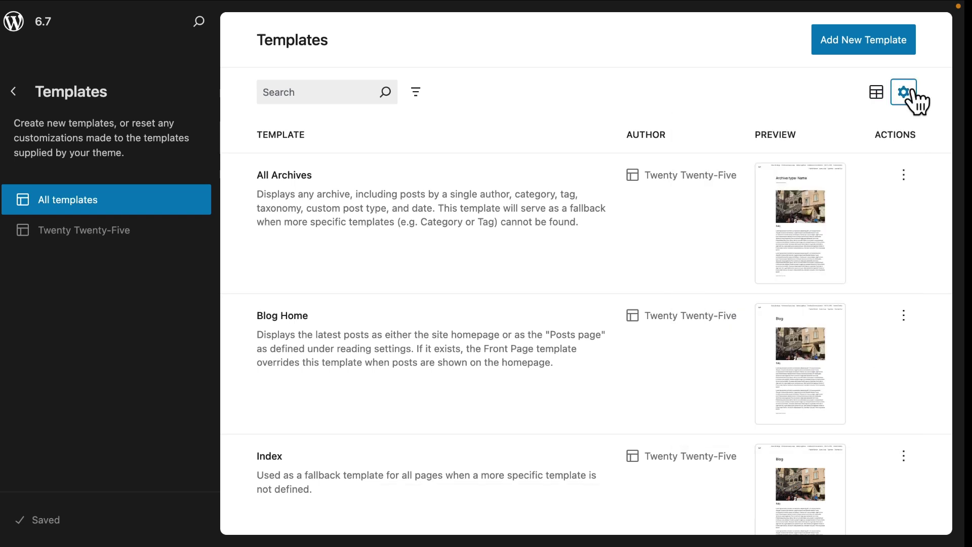
pyautogui.moveTo(847, 540)
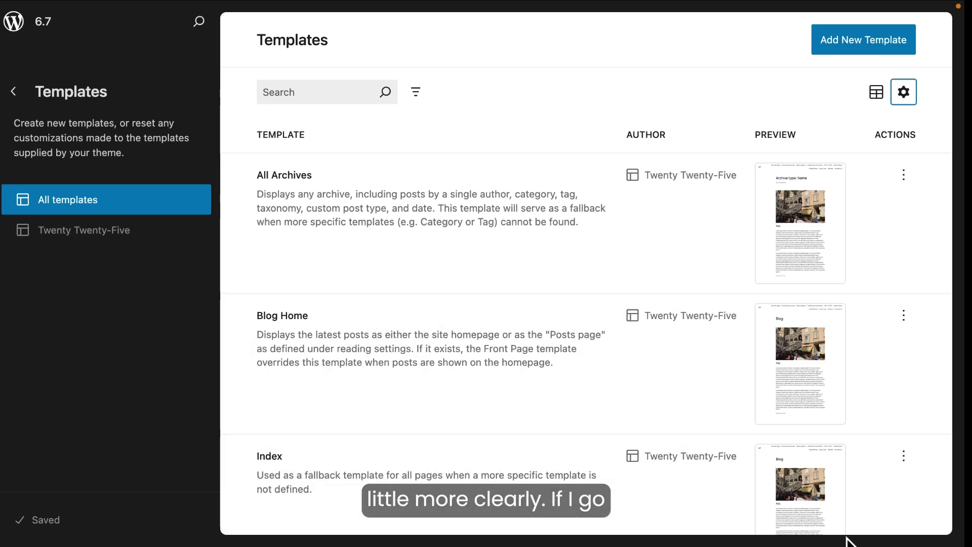
# - Open the All patterns library and check its layout and Appearance view options
pyautogui.click(15, 99)
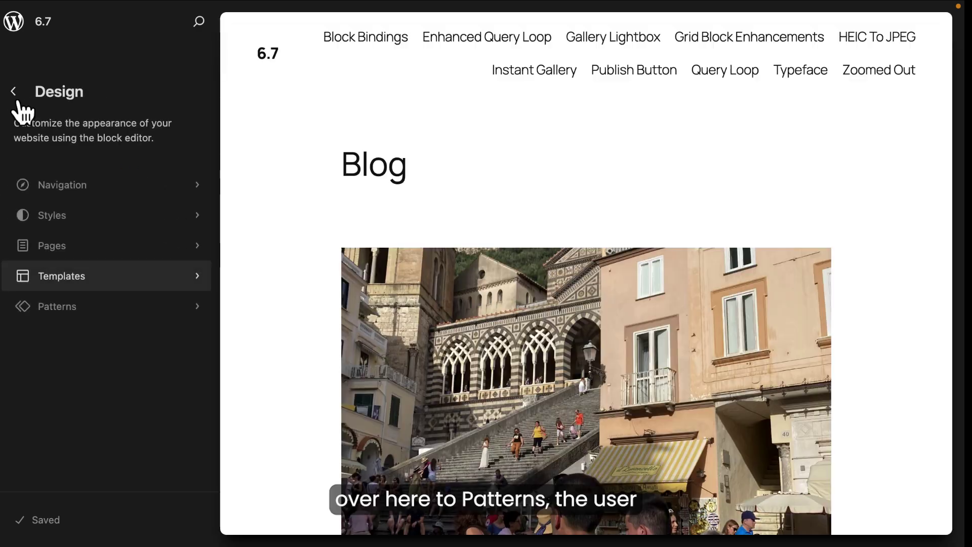
pyautogui.click(106, 309)
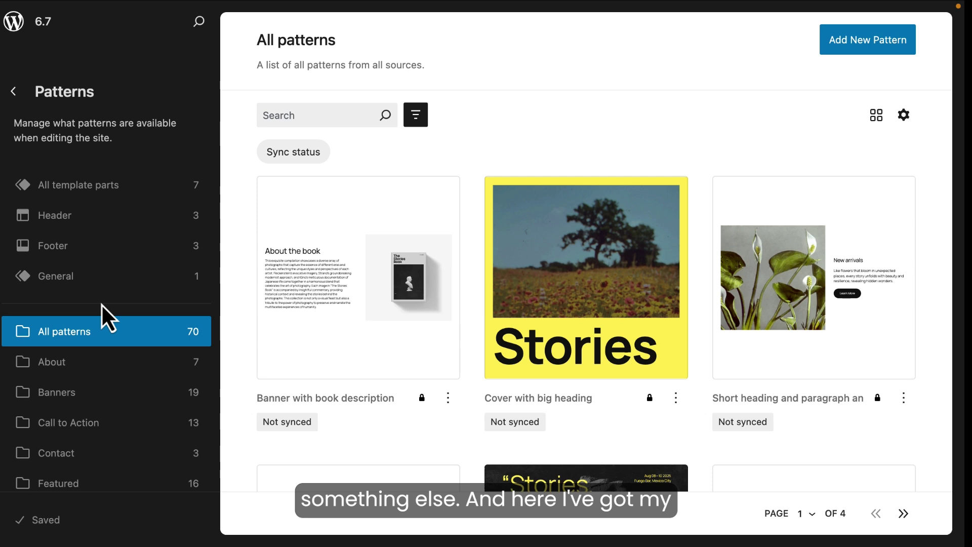
pyautogui.click(881, 117)
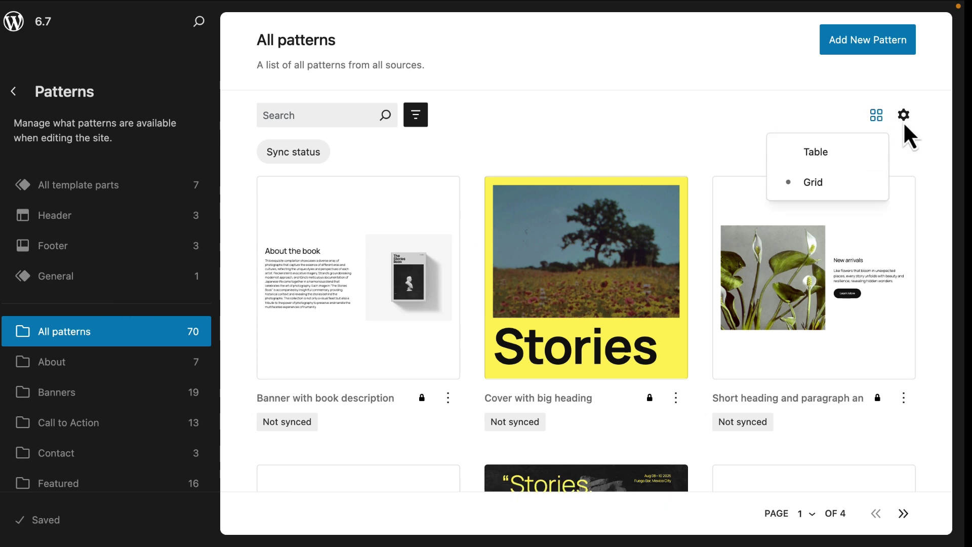
pyautogui.press('Escape')
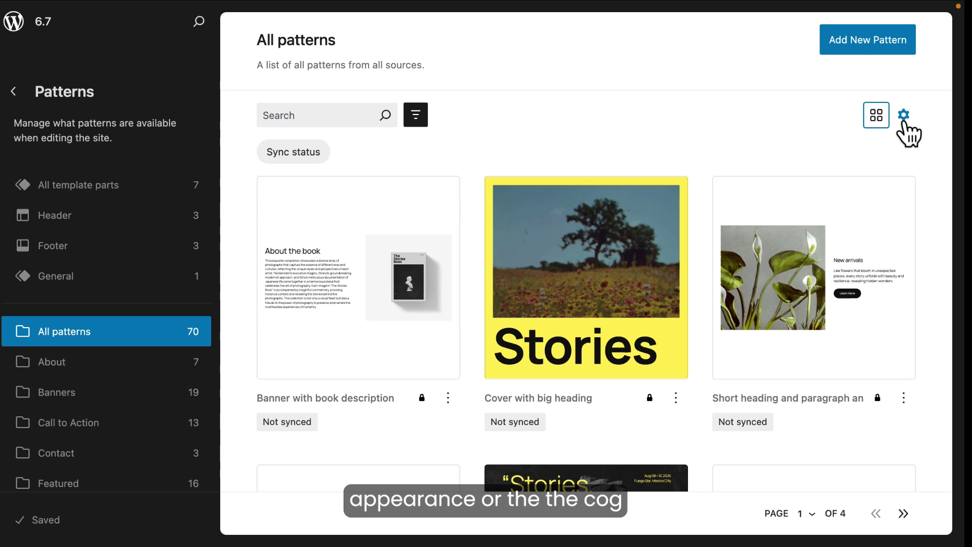
pyautogui.click(904, 122)
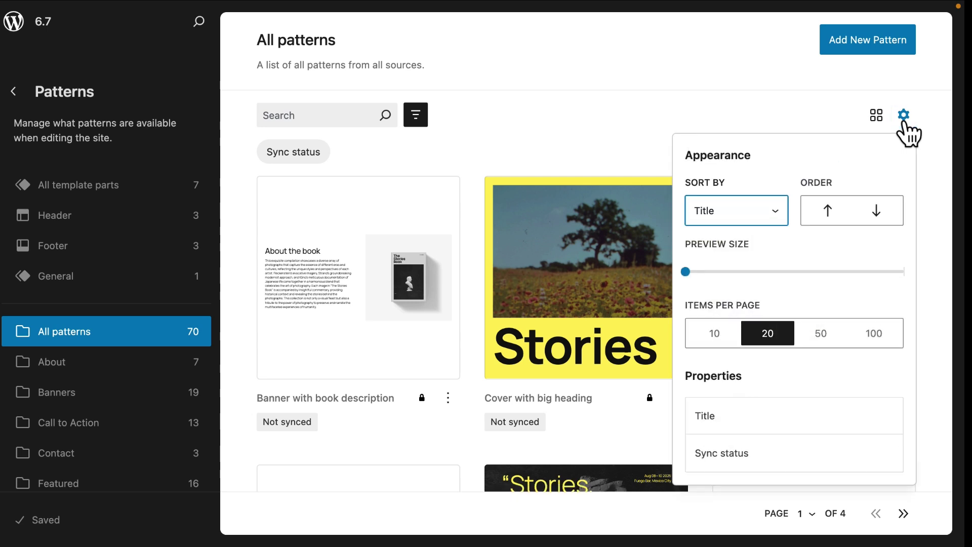
pyautogui.click(904, 121)
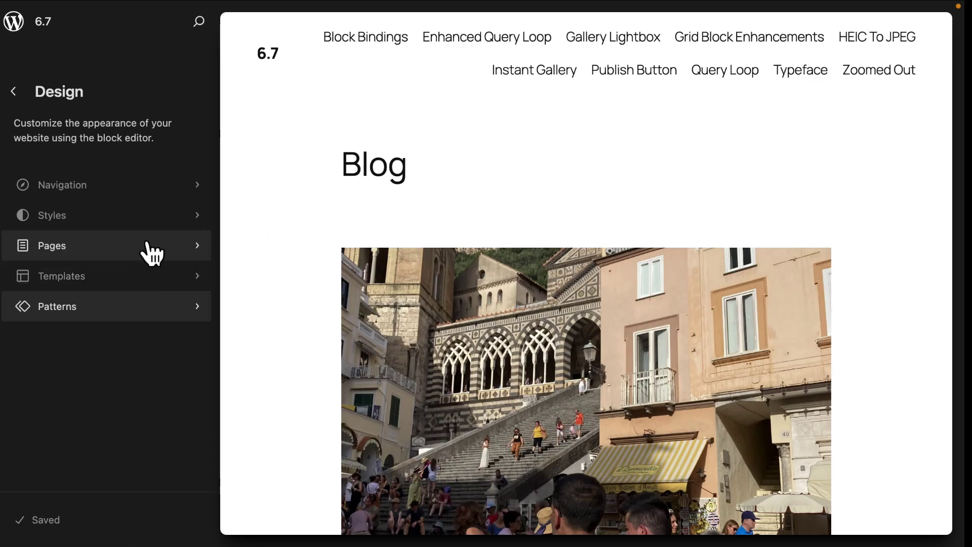
# - Open the Pages list and display it as a Grid of cards
pyautogui.click(152, 253)
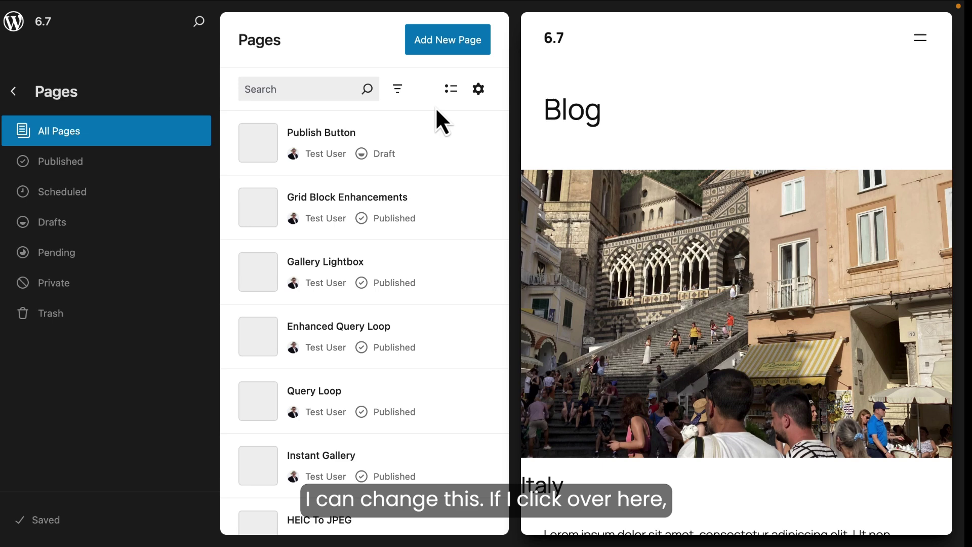
pyautogui.click(459, 93)
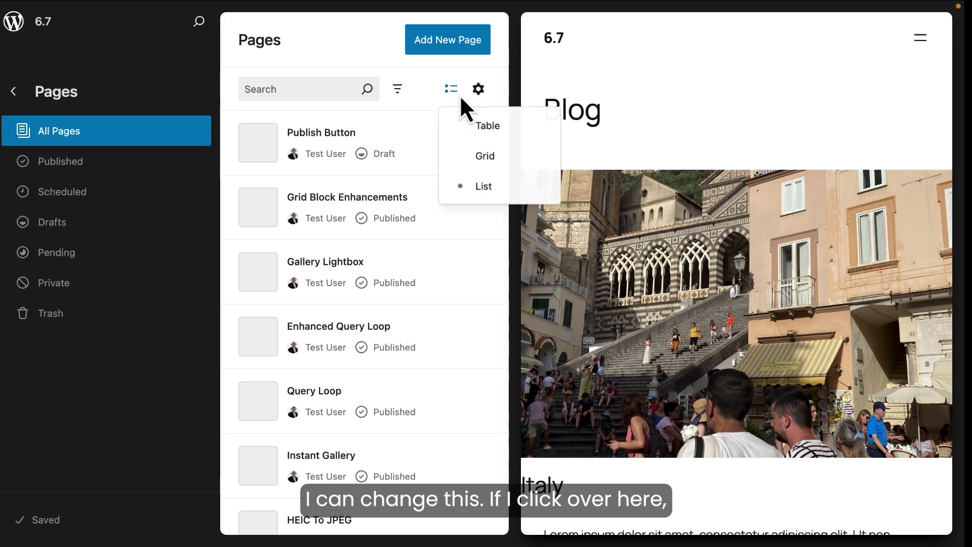
pyautogui.click(529, 147)
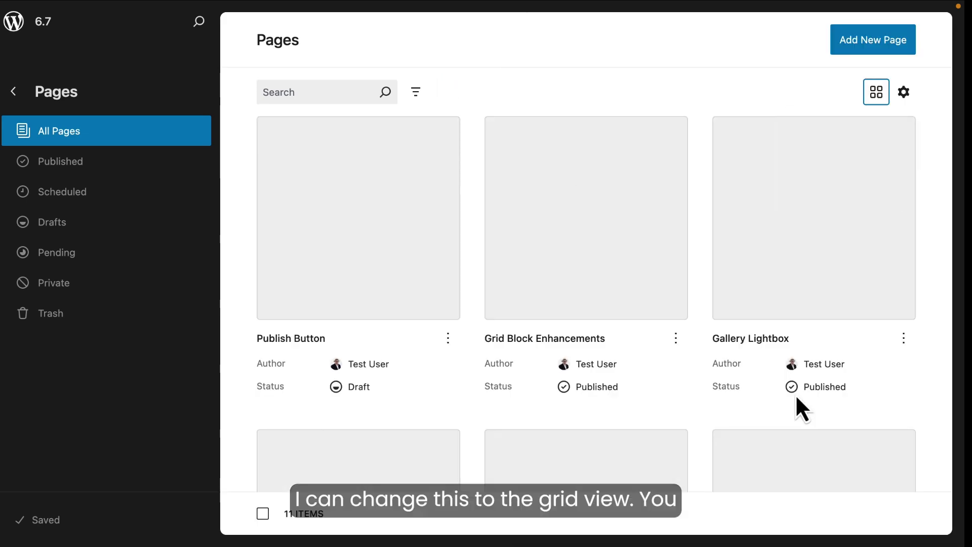
pyautogui.scroll(-5, 796, 400)
pyautogui.scroll(5, 796, 395)
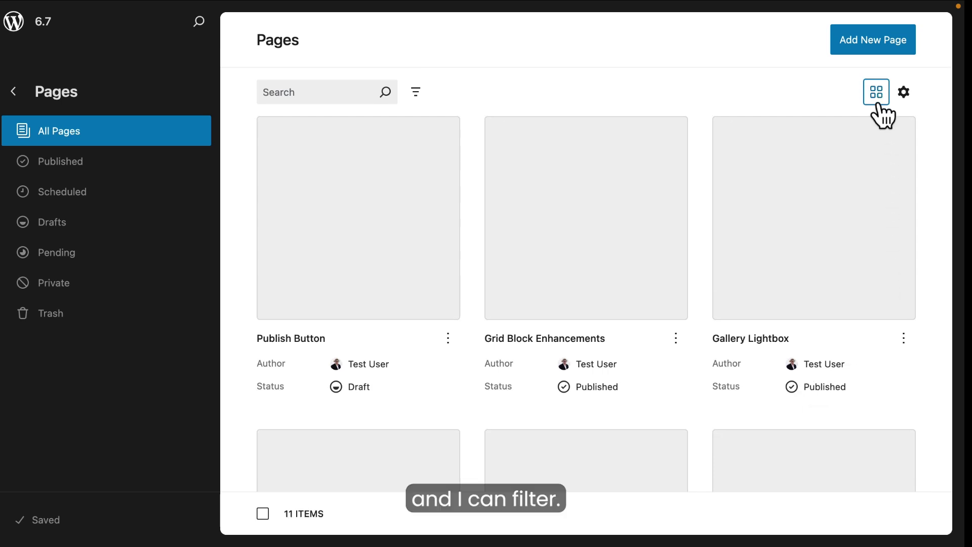
# - Check the page filter options and the grid's view options, then close them
pyautogui.click(423, 95)
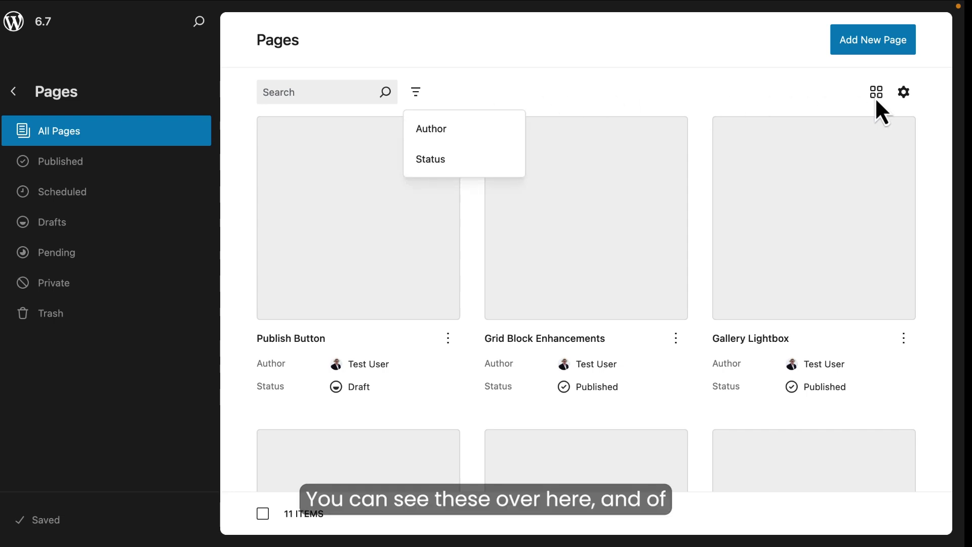
pyautogui.click(901, 94)
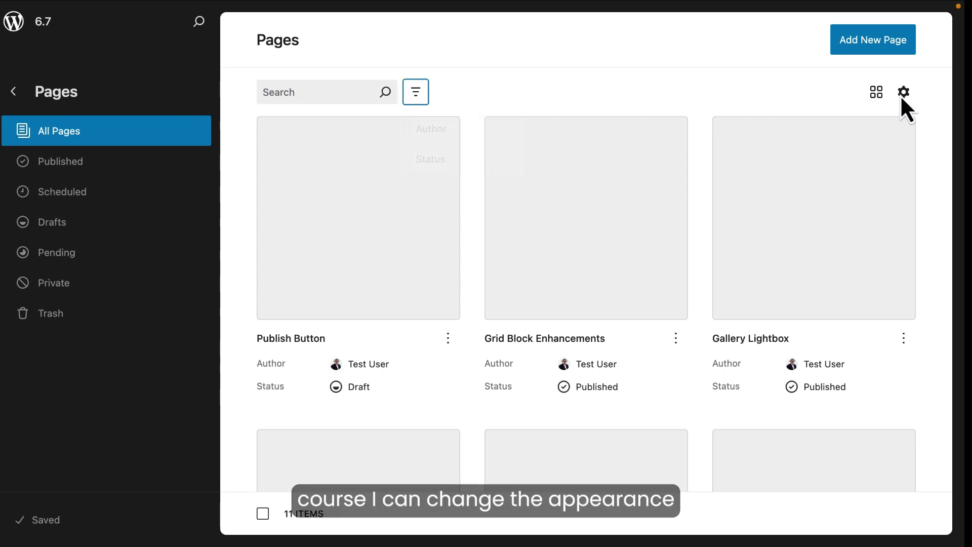
pyautogui.click(905, 94)
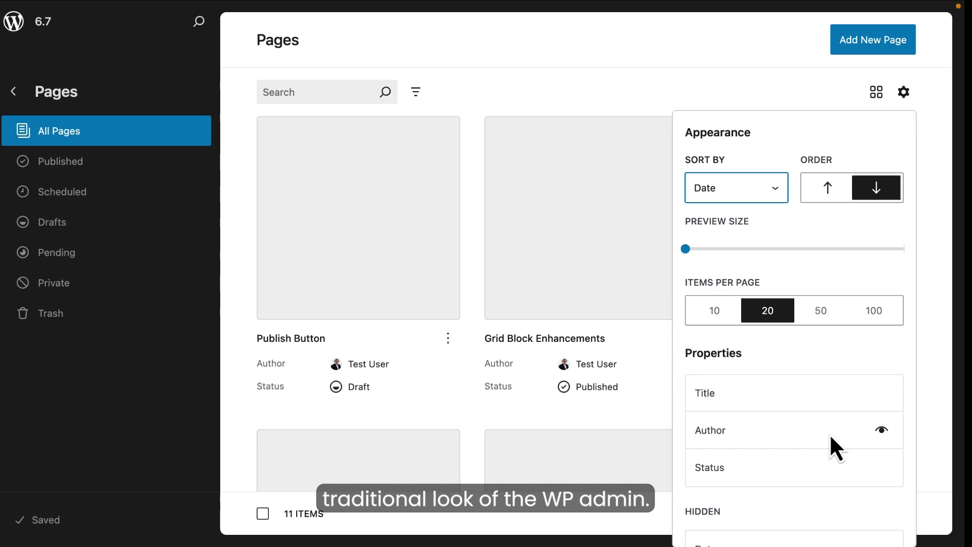
pyautogui.click(561, 56)
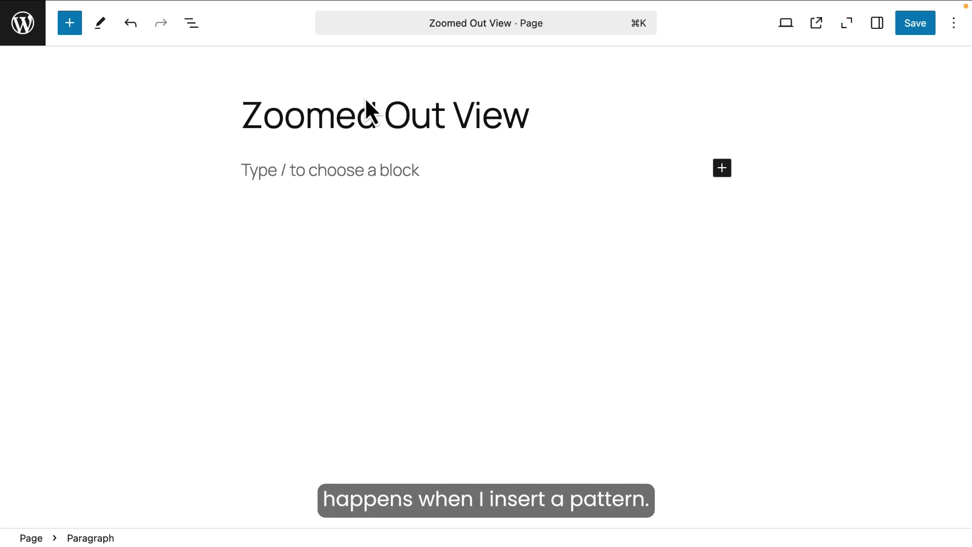
# - Insert the Image at left pattern from the Patterns inserter
pyautogui.click(69, 22)
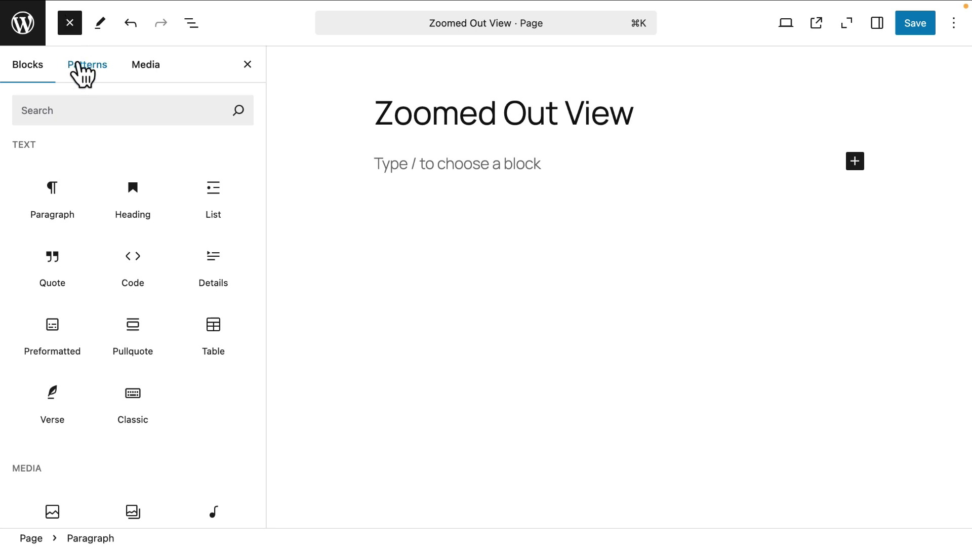
pyautogui.click(82, 71)
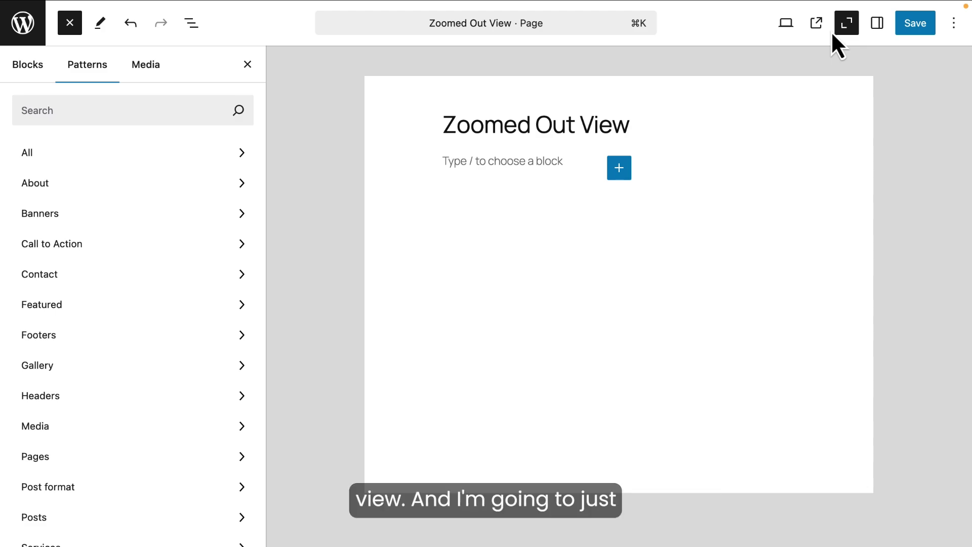
pyautogui.click(186, 159)
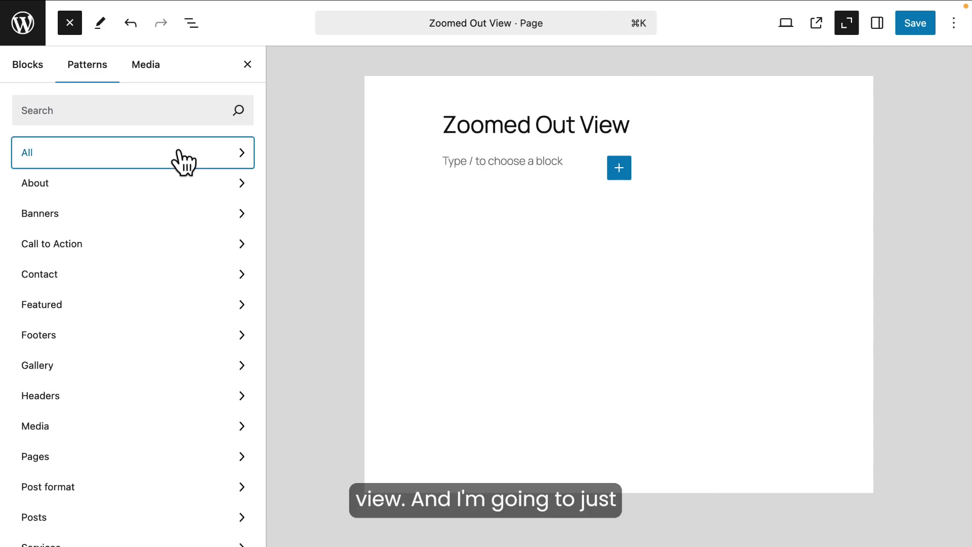
pyautogui.scroll(-2, 412, 467)
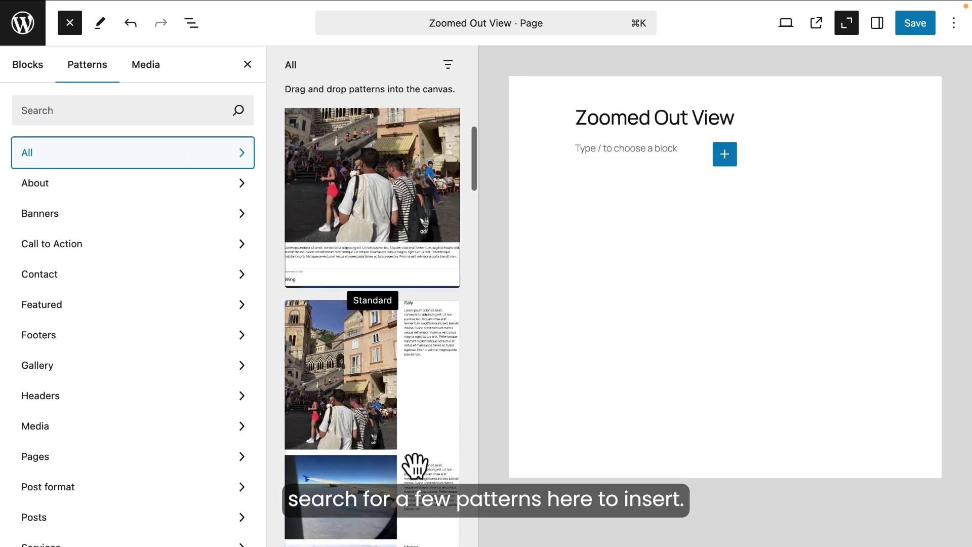
pyautogui.scroll(-2, 414, 466)
pyautogui.click(400, 295)
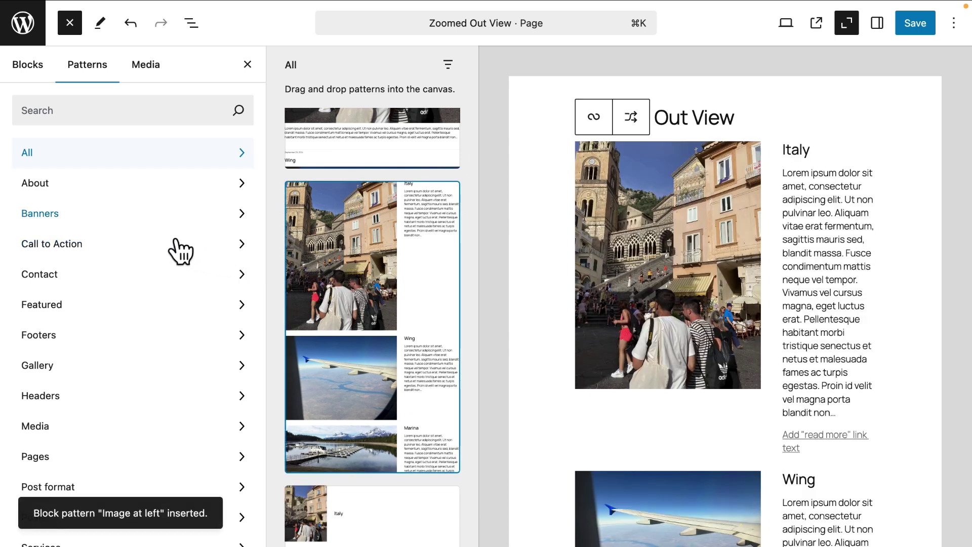
# - Add the Upcoming events list call-to-action and the Three columns with offset images gallery
pyautogui.click(157, 253)
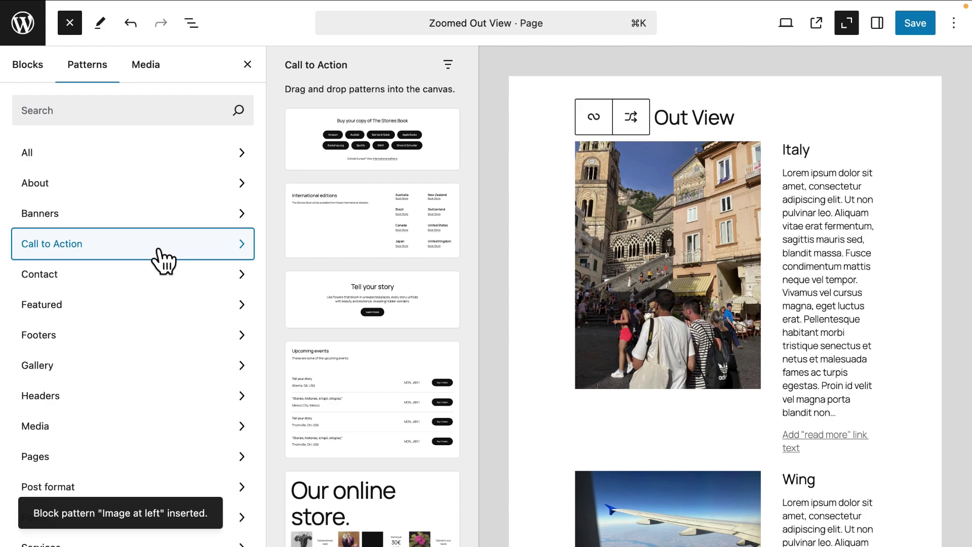
pyautogui.click(364, 414)
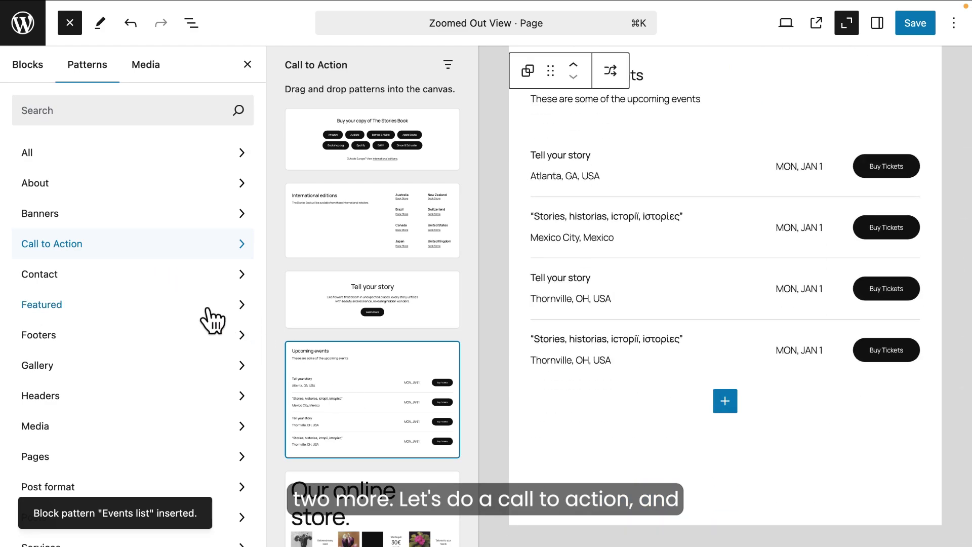
pyautogui.scroll(-2, 211, 321)
pyautogui.click(211, 321)
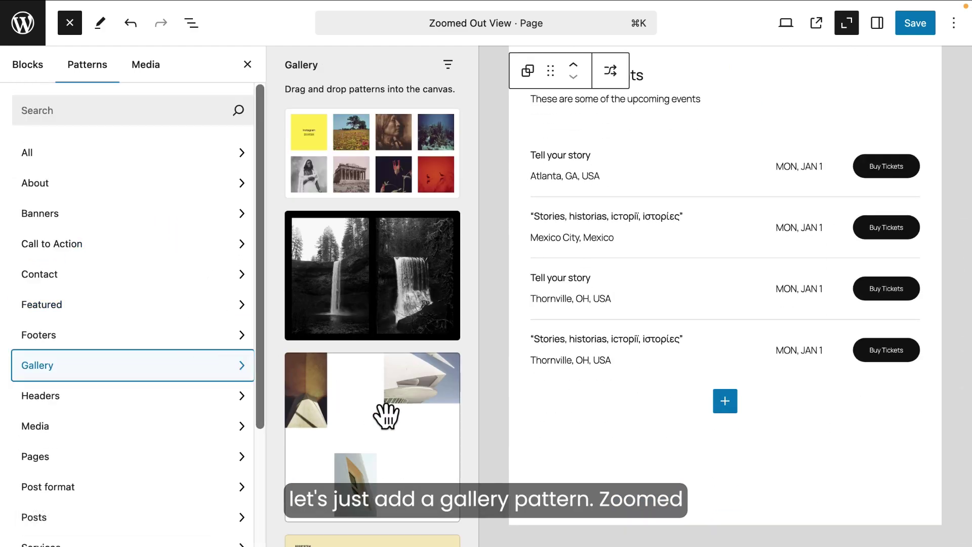
pyautogui.click(386, 416)
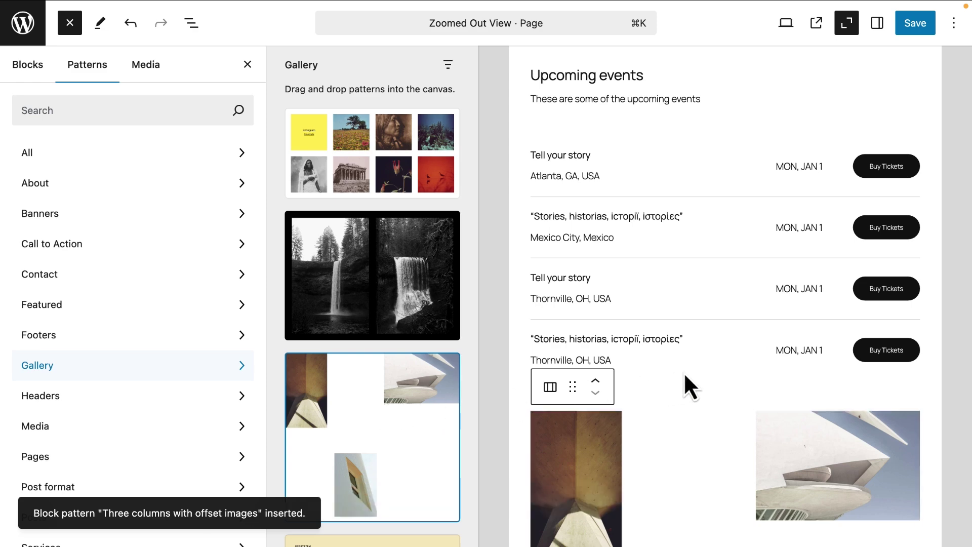
# - Select the posts, Upcoming events and gallery sections in turn to inspect them
pyautogui.scroll(3, 684, 375)
pyautogui.scroll(10, 684, 375)
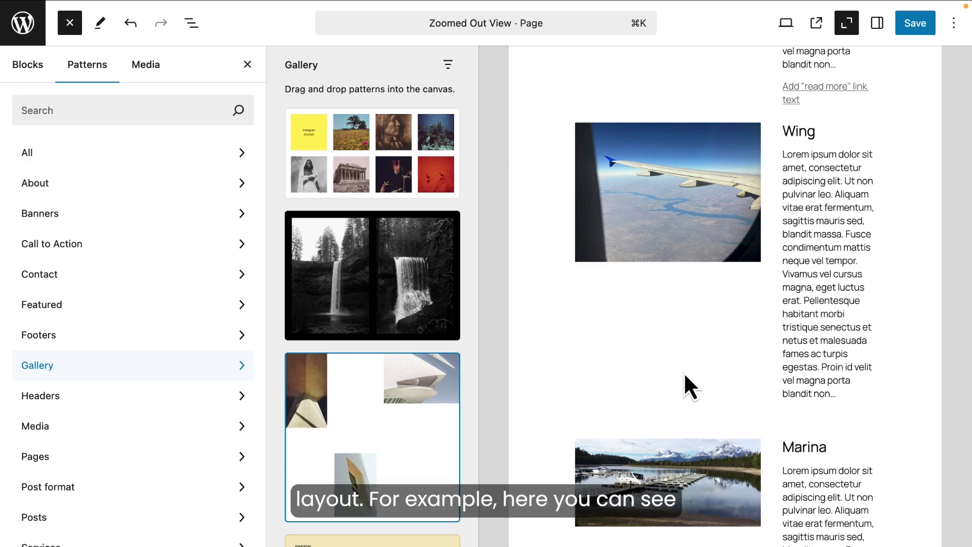
pyautogui.click(700, 324)
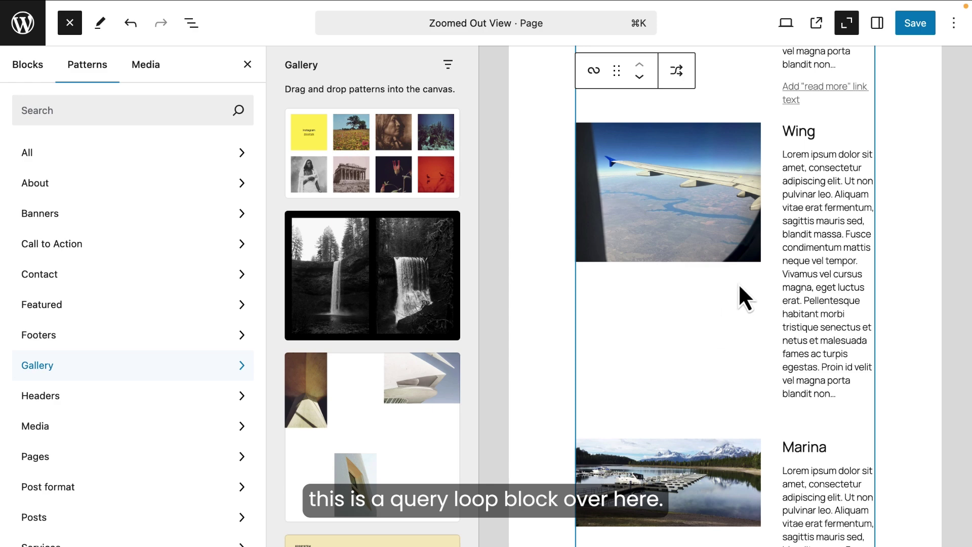
pyautogui.scroll(-10, 740, 286)
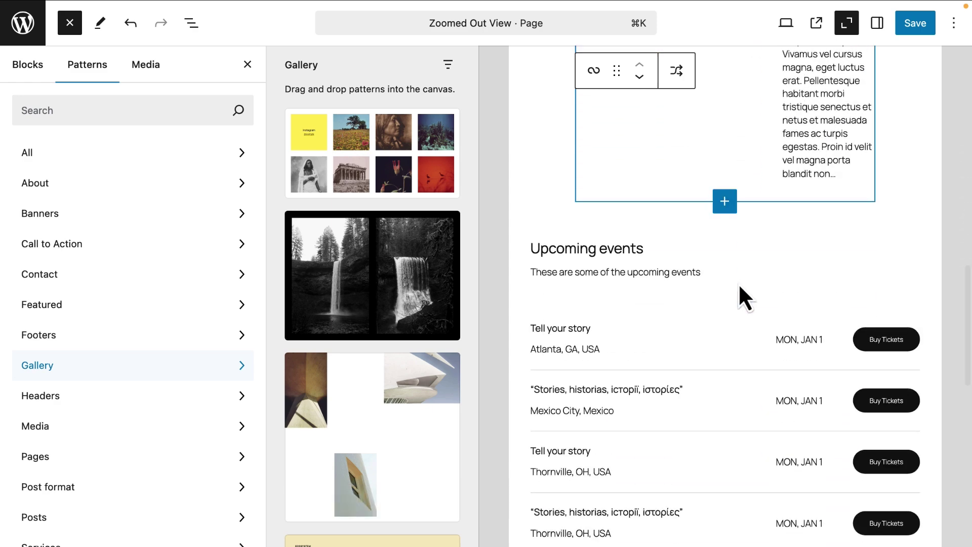
pyautogui.click(740, 287)
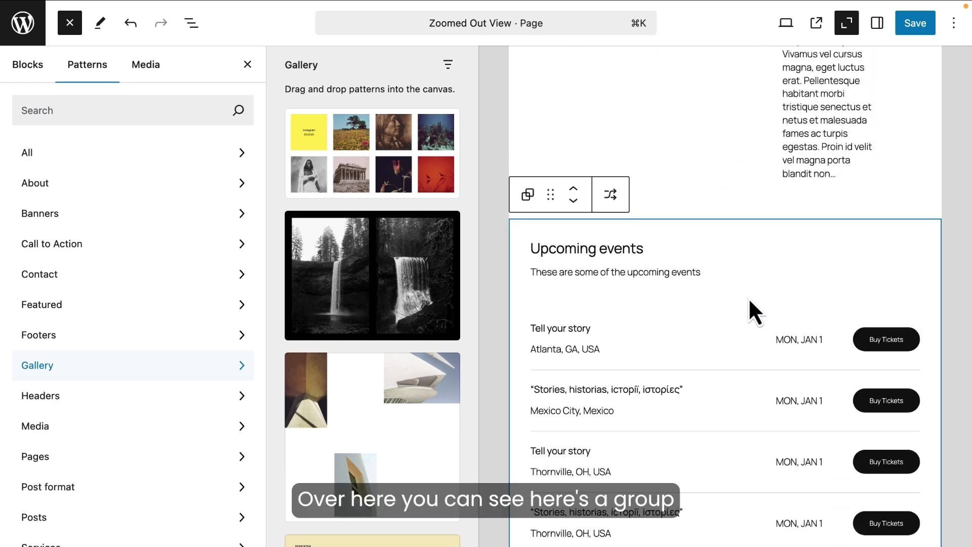
pyautogui.scroll(-8, 749, 299)
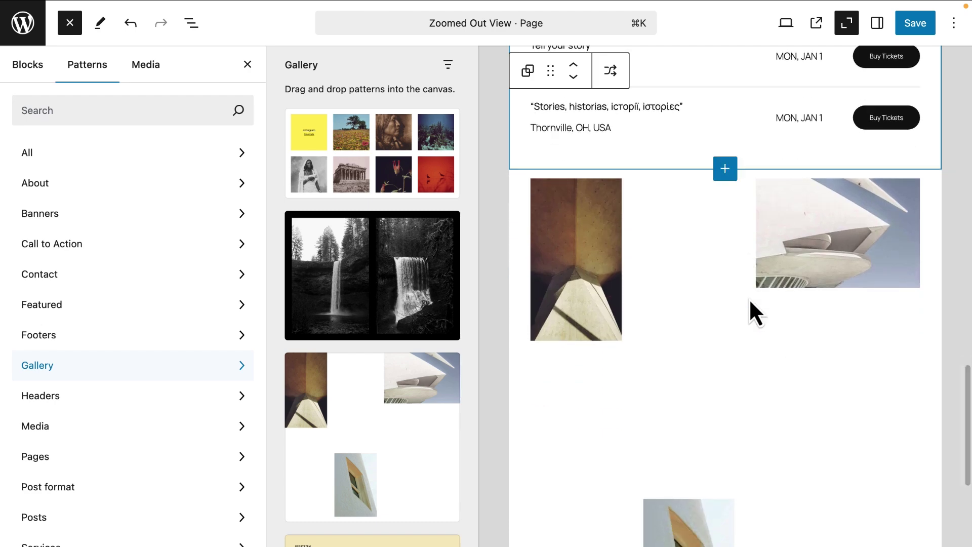
pyautogui.click(750, 300)
pyautogui.scroll(-4, 750, 300)
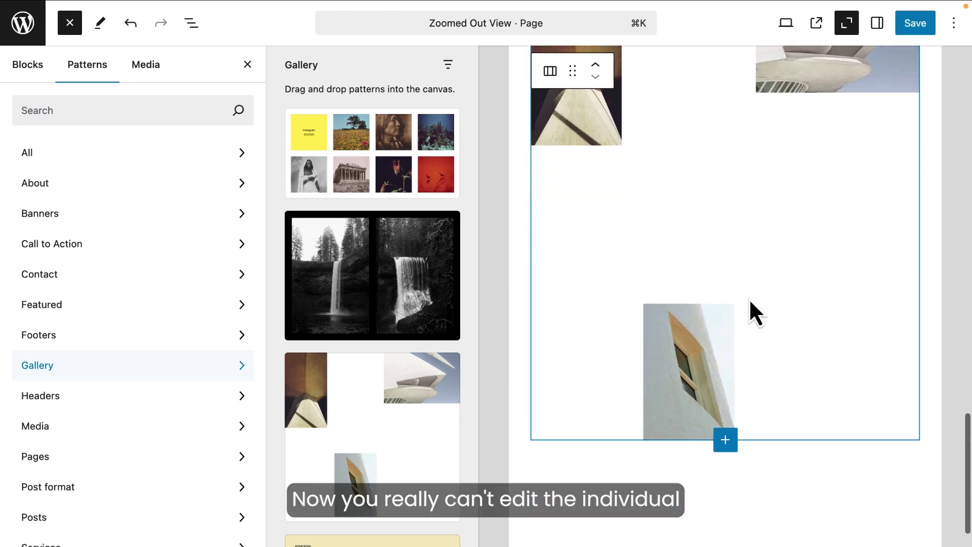
pyautogui.scroll(6, 750, 302)
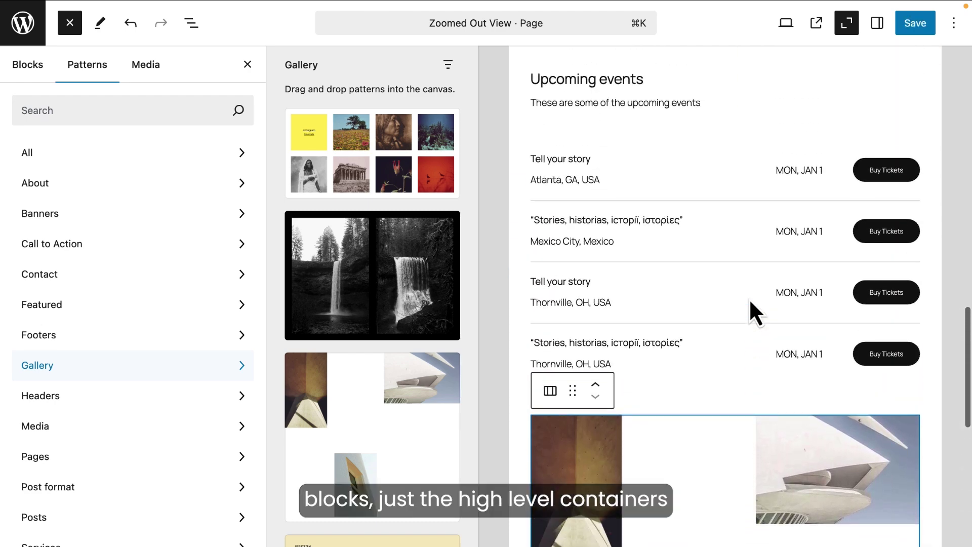
pyautogui.scroll(15, 750, 299)
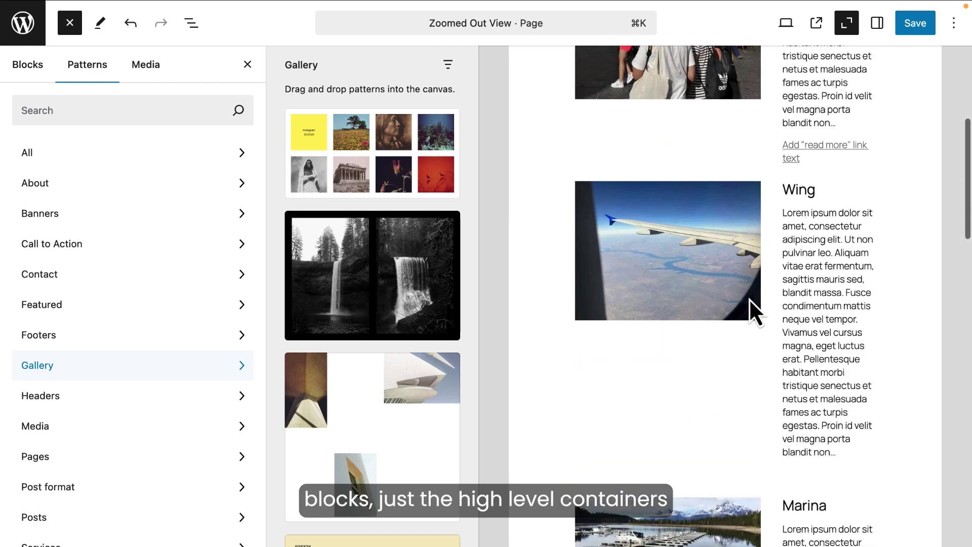
pyautogui.scroll(6, 750, 299)
# - Move the Italy posts section down two places and shuffle it into a More posts list
pyautogui.click(718, 280)
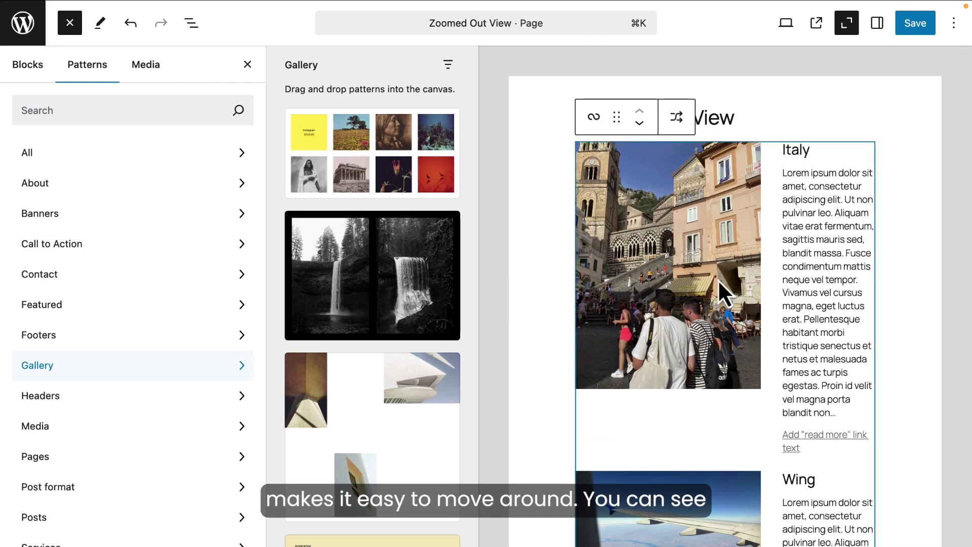
pyautogui.click(640, 124)
pyautogui.click(639, 126)
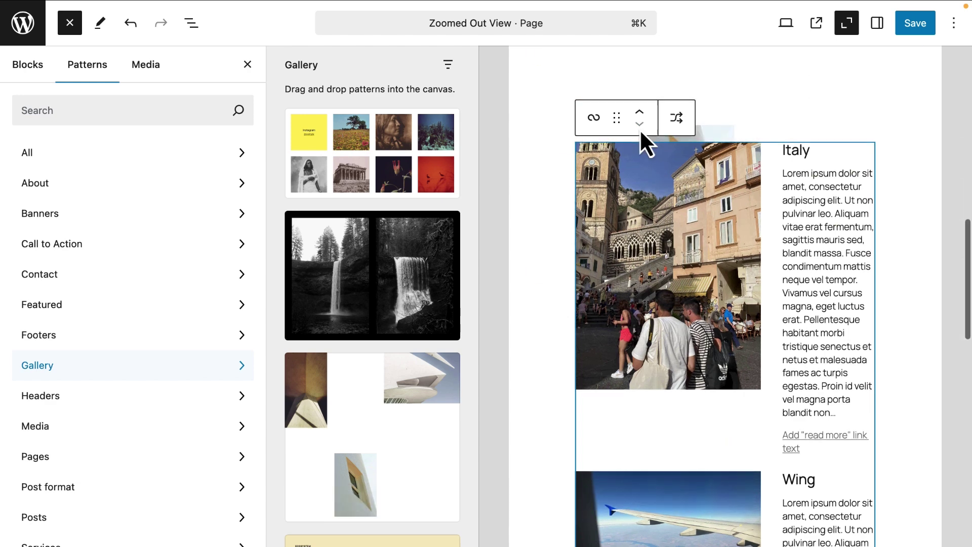
pyautogui.click(682, 118)
# - Shuffle the Upcoming events section into Our online store and turn Zoom Out off
pyautogui.scroll(5, 712, 250)
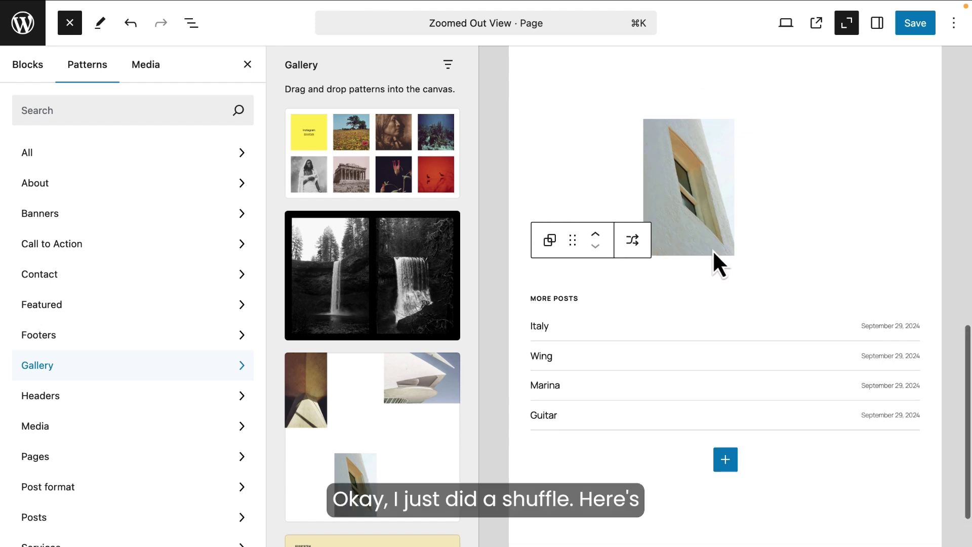
pyautogui.scroll(6, 712, 250)
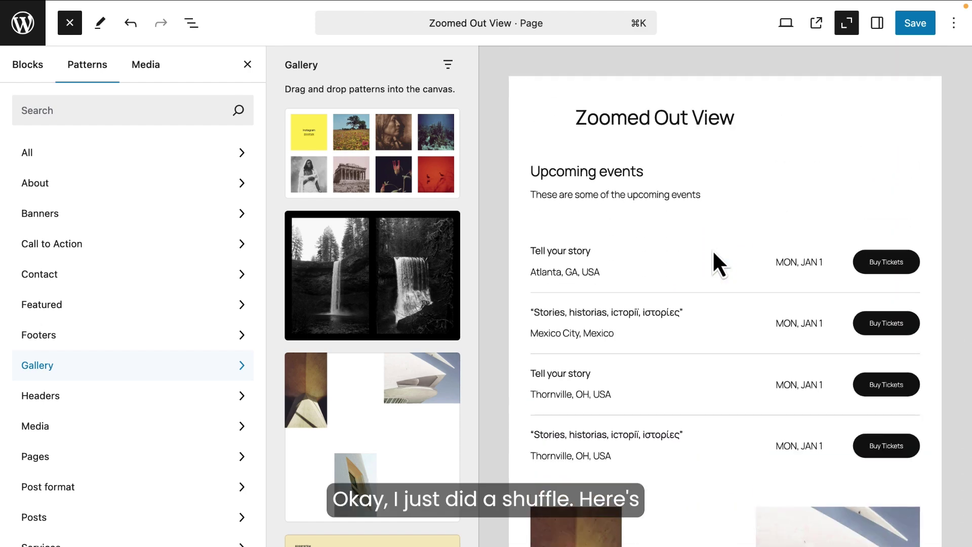
pyautogui.click(713, 250)
pyautogui.click(612, 126)
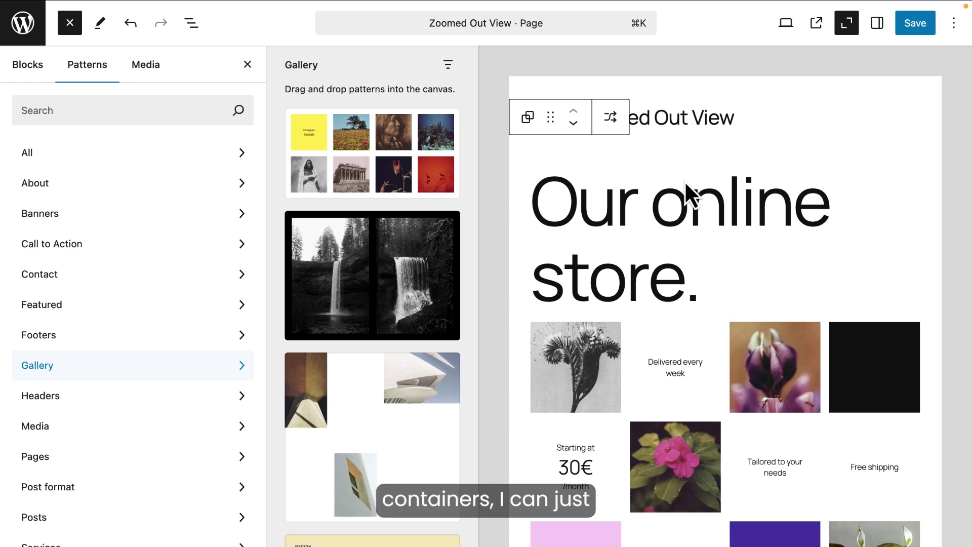
pyautogui.click(850, 22)
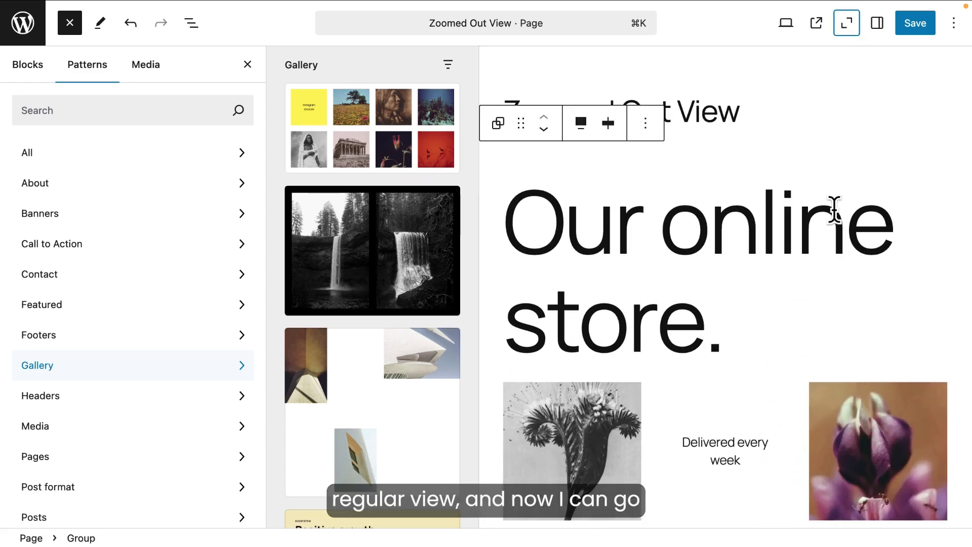
# - Select the Our online store heading, the Delivered every week and 30€ paragraphs, and grid tiles
pyautogui.click(764, 270)
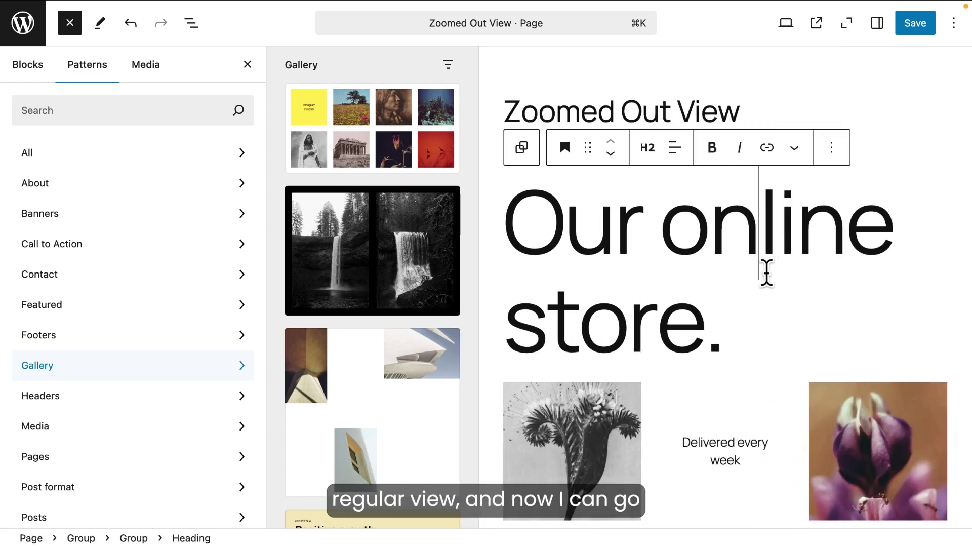
pyautogui.scroll(-2, 767, 273)
pyautogui.scroll(-2, 768, 274)
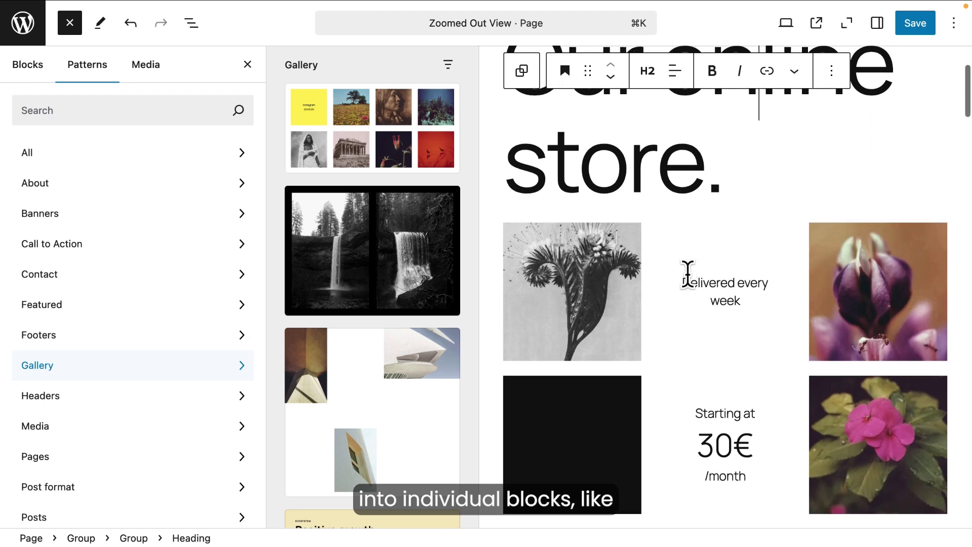
pyautogui.click(716, 299)
pyautogui.scroll(-3, 717, 299)
pyautogui.click(717, 297)
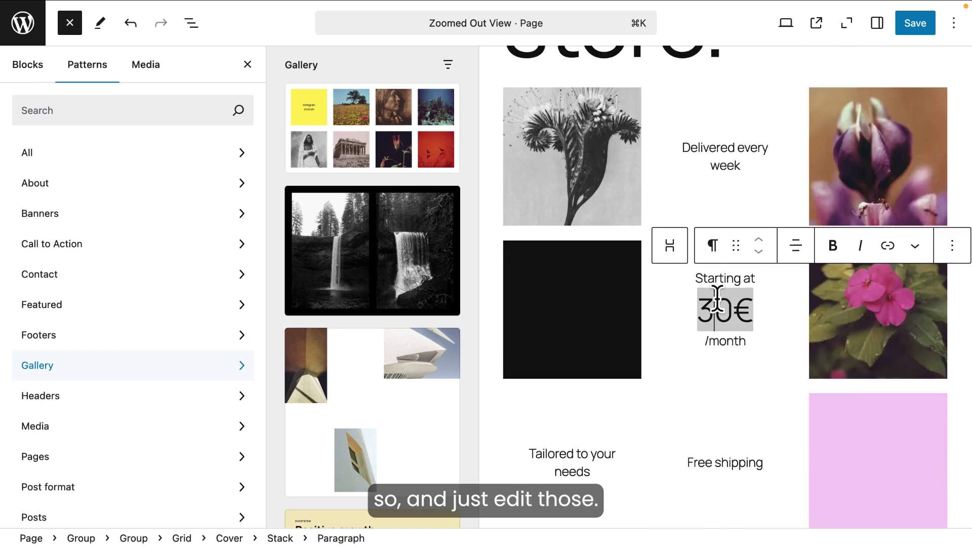
pyautogui.click(546, 304)
pyautogui.press('Up')
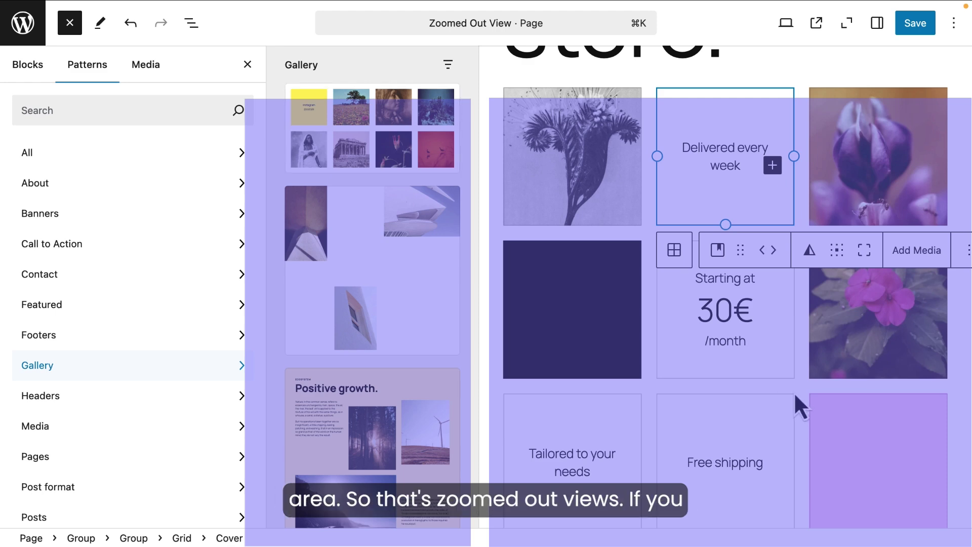
# - Turn Zoom Out back on to view the whole page
pyautogui.scroll(5, 795, 392)
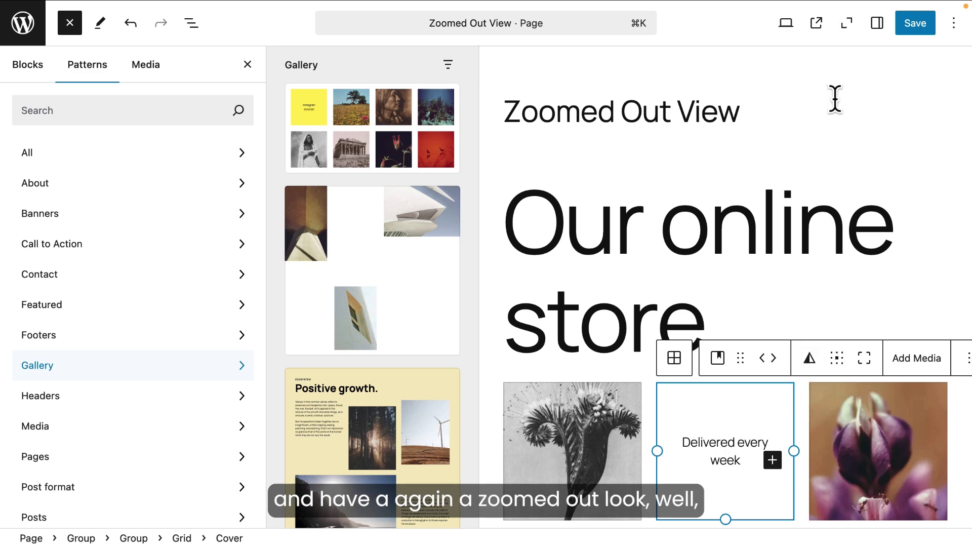
pyautogui.click(848, 25)
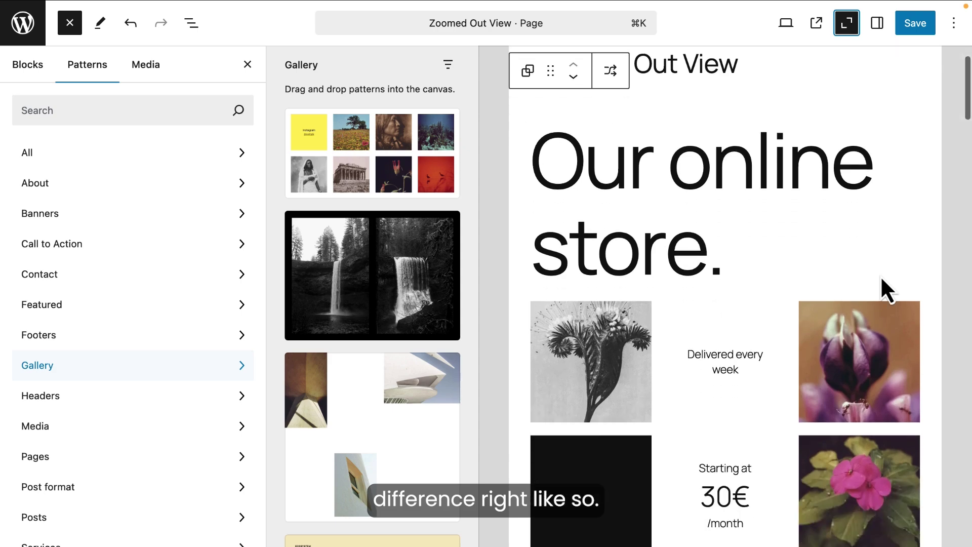
pyautogui.scroll(-8, 882, 279)
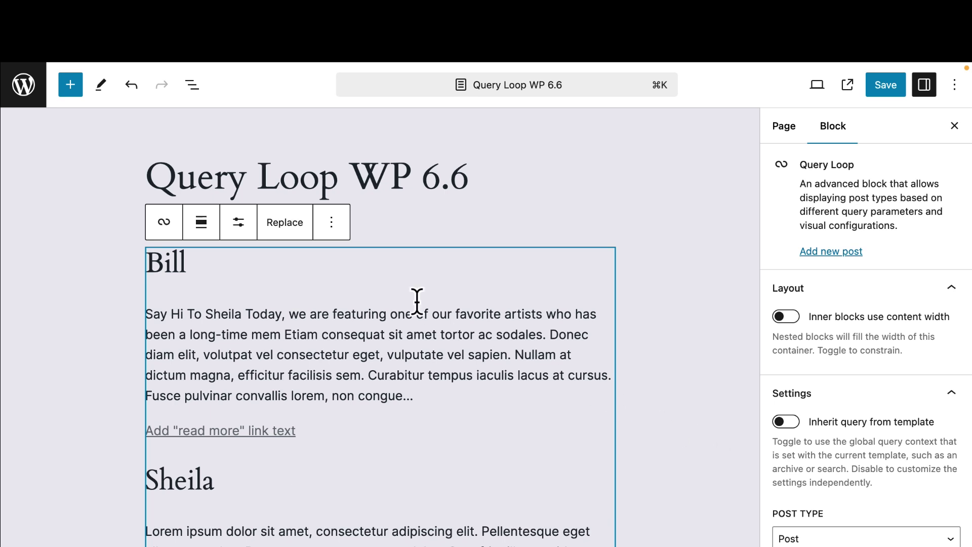
# - Check the Query Loop's Display settings, then turn on Inherit query from template
pyautogui.click(245, 229)
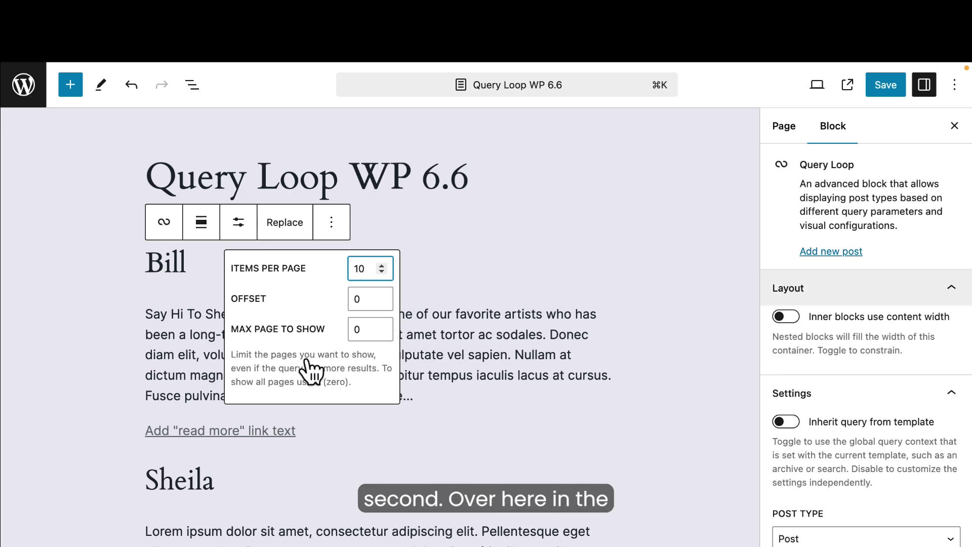
pyautogui.press('Escape')
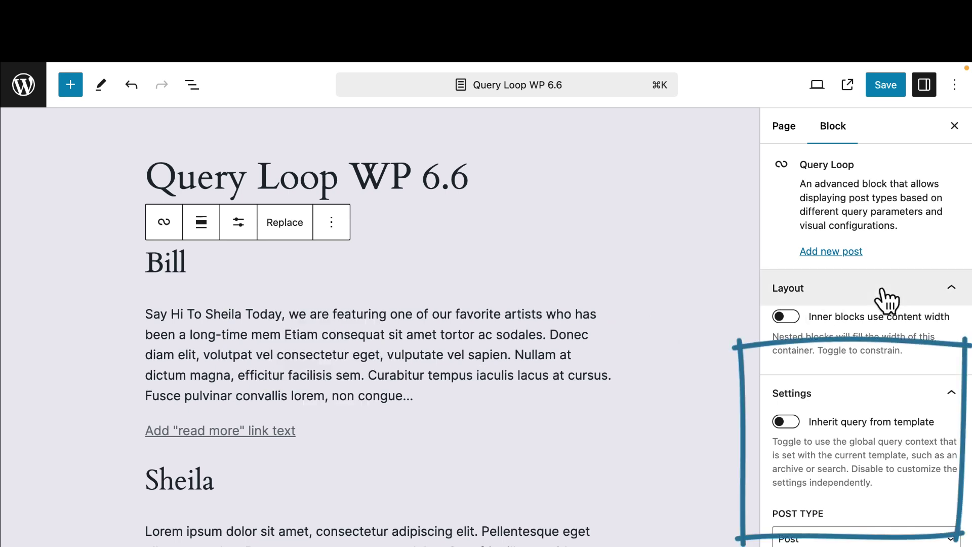
pyautogui.click(786, 421)
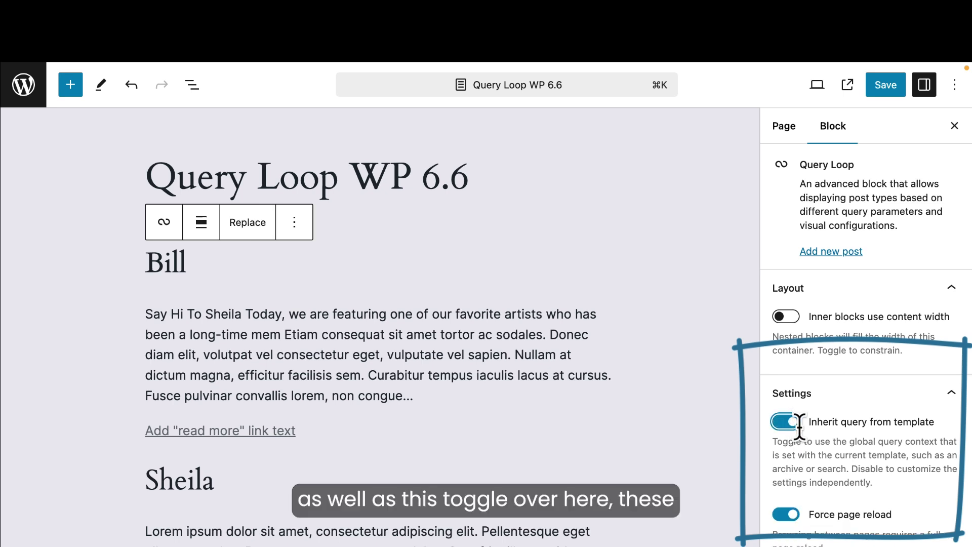
pyautogui.scroll(-1, 811, 435)
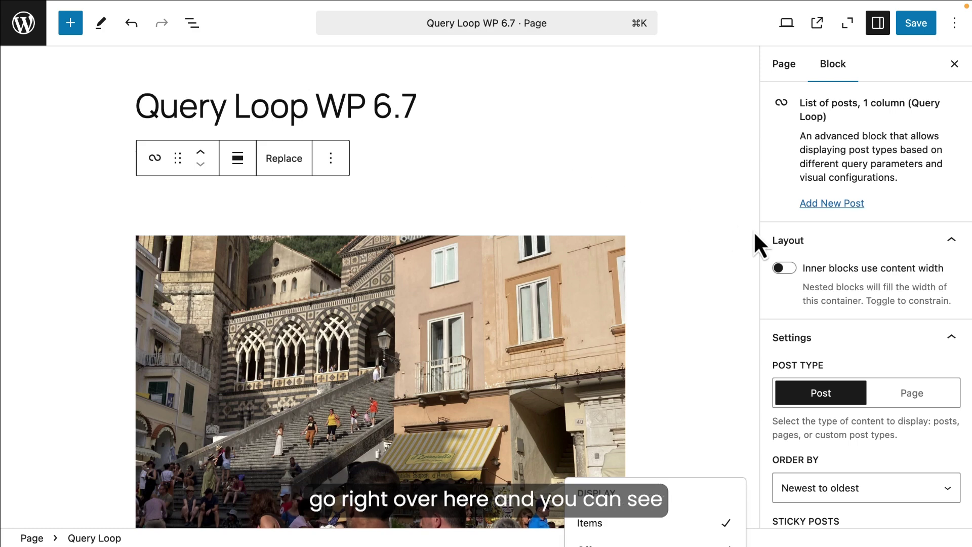
# - Switch off 'Inner blocks use content width' so inner blocks span the full container
pyautogui.click(783, 268)
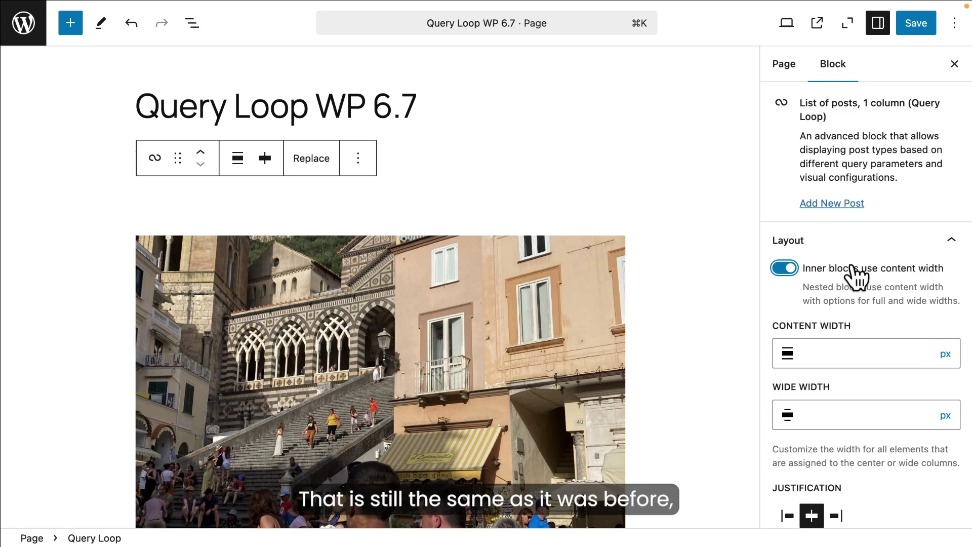
pyautogui.click(793, 268)
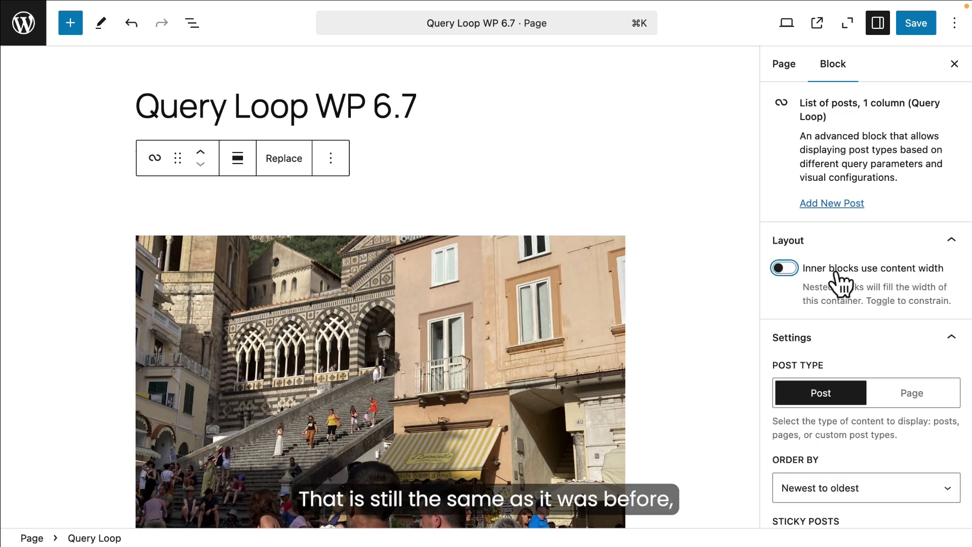
pyautogui.scroll(-3, 870, 275)
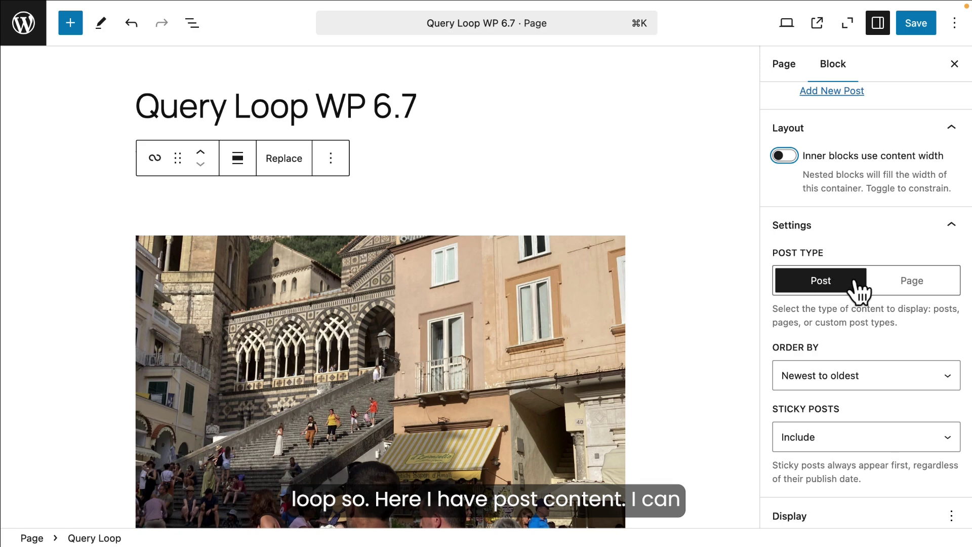
# - Set the Query Loop Post Type to Page, then back to Post, and review the settings
pyautogui.click(906, 283)
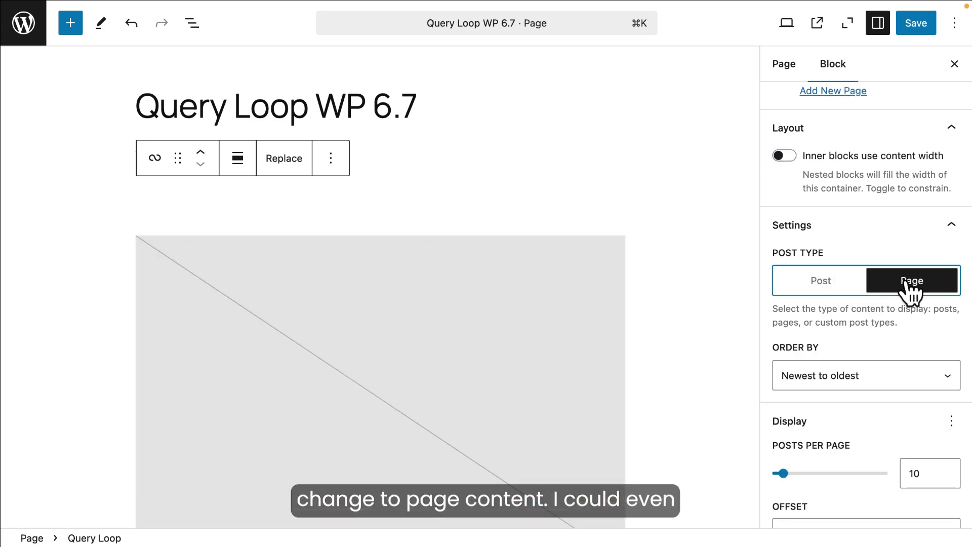
pyautogui.click(817, 281)
pyautogui.scroll(-1, 893, 309)
pyautogui.scroll(-5, 893, 309)
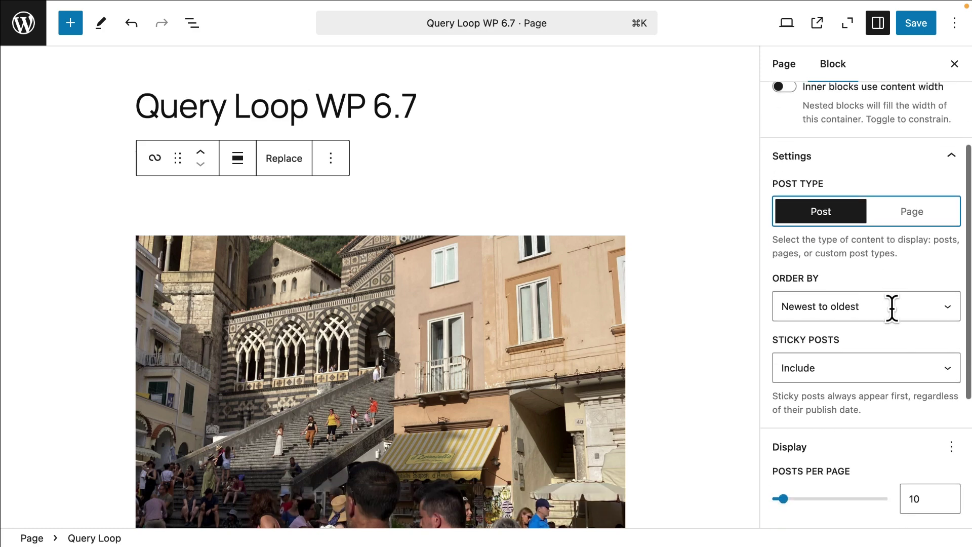
pyautogui.scroll(-1, 893, 310)
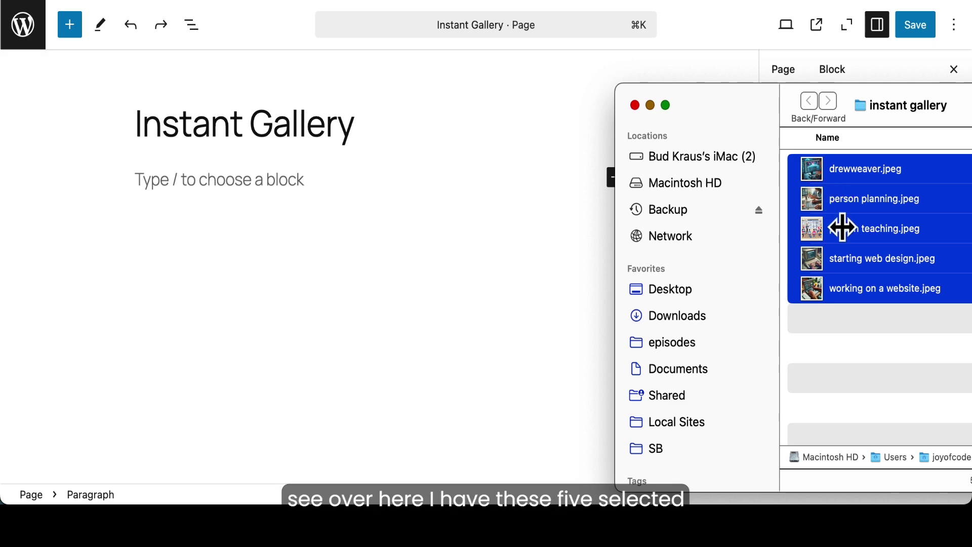
# - Drop the five photos onto the empty paragraph as a gallery, then select each image individually
pyautogui.moveTo(836, 228); pyautogui.dragTo(430, 213)
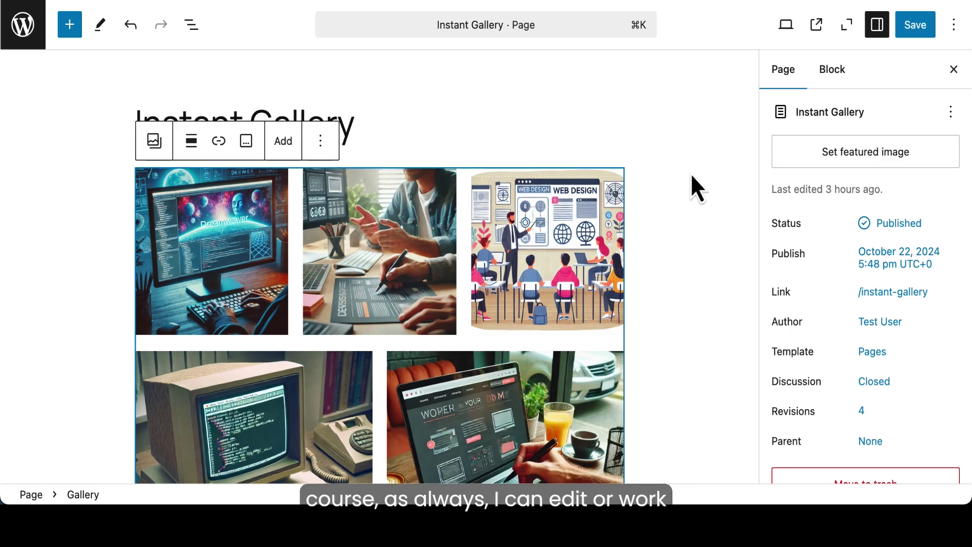
pyautogui.click(396, 231)
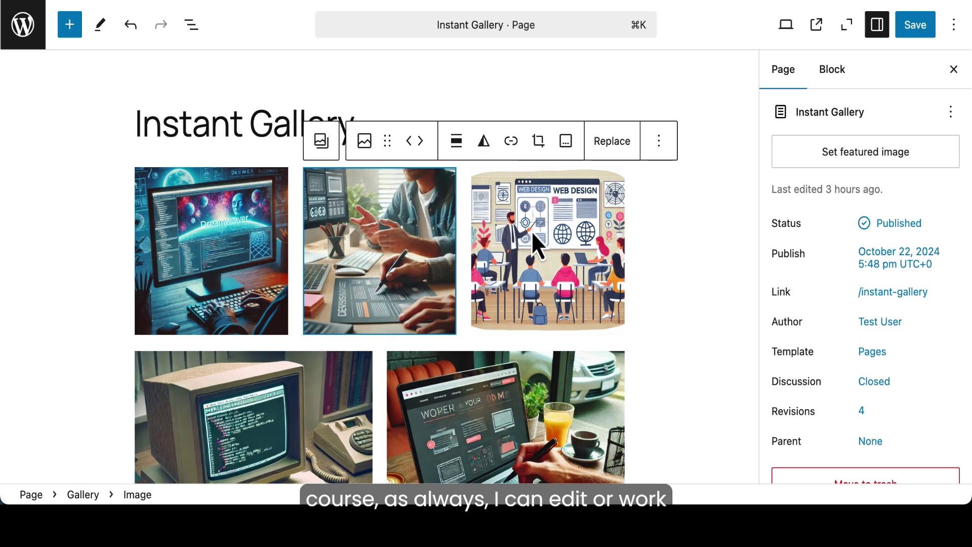
pyautogui.click(571, 232)
pyautogui.click(207, 238)
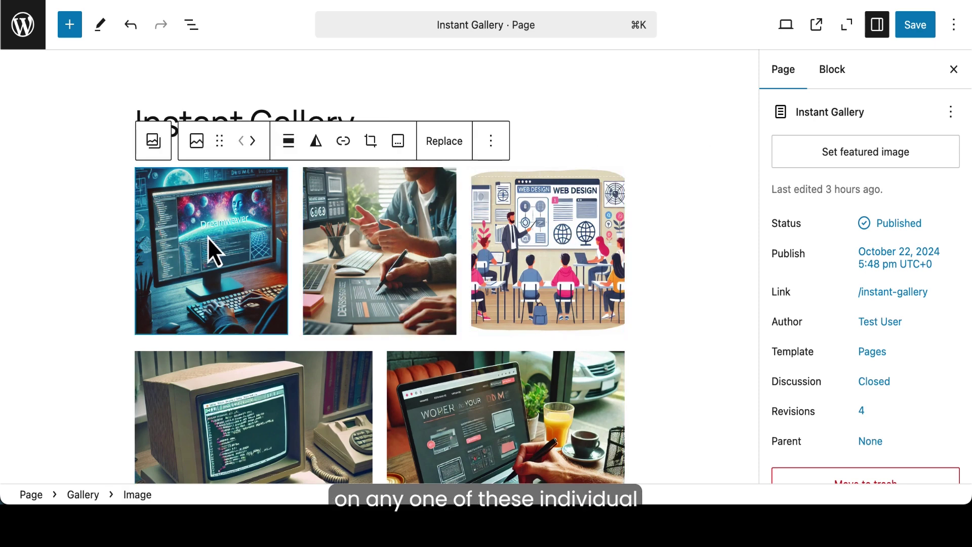
pyautogui.click(243, 407)
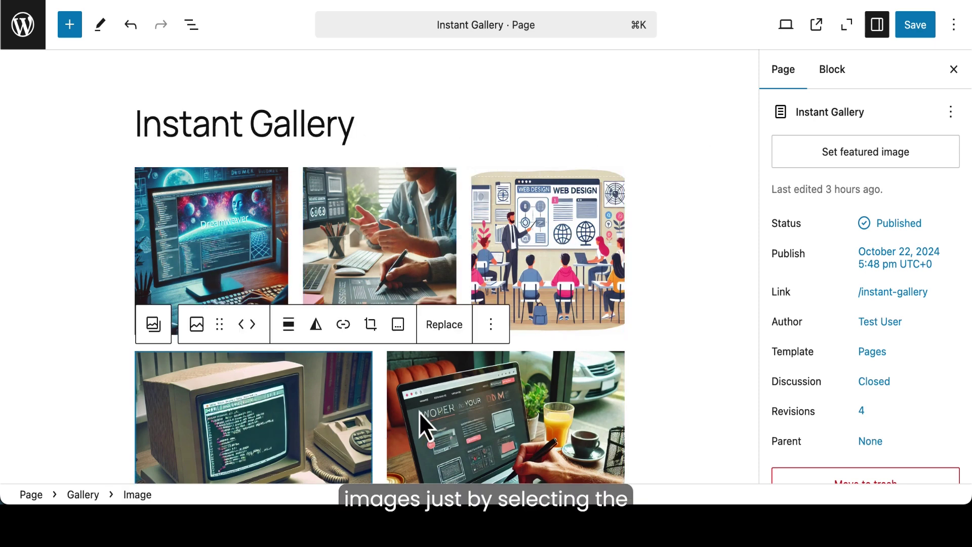
pyautogui.click(509, 415)
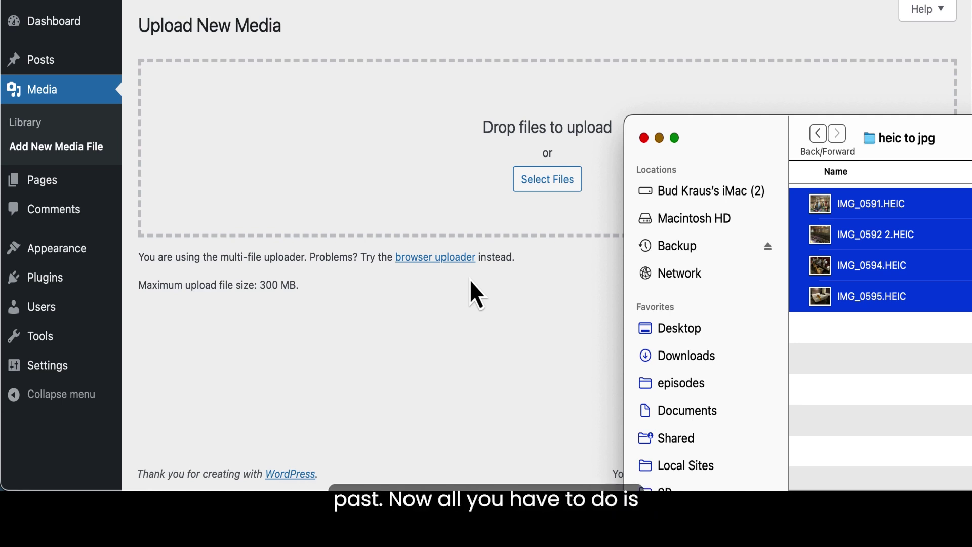
# - Drop the four HEIC photos into the Add New Media File area and review the converted uploads
pyautogui.moveTo(824, 242); pyautogui.dragTo(382, 155)
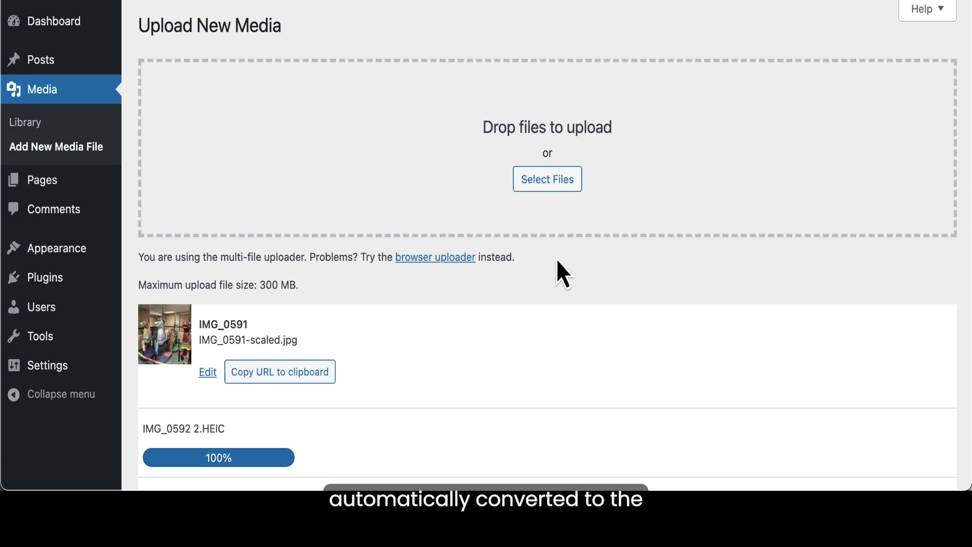
pyautogui.scroll(-5, 557, 260)
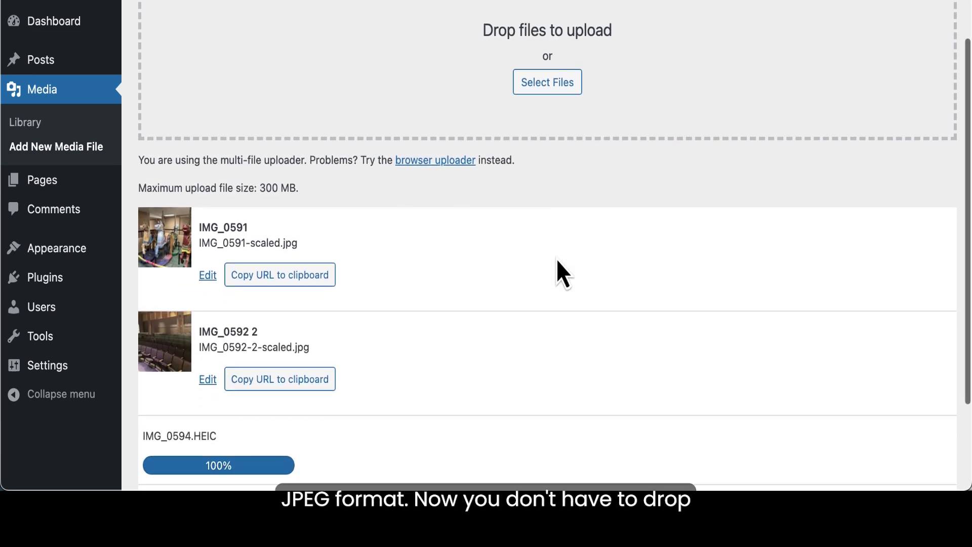
pyautogui.scroll(-1, 557, 259)
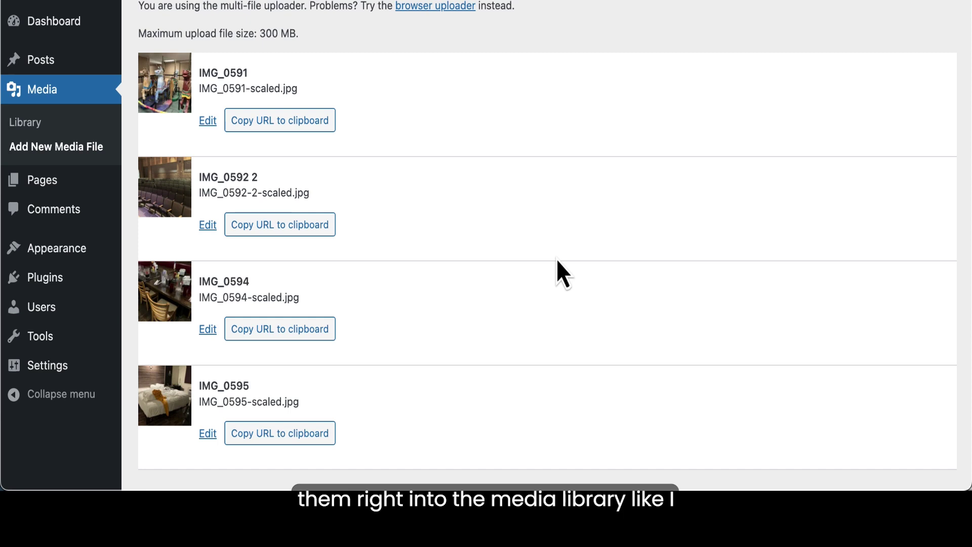
pyautogui.scroll(5, 557, 260)
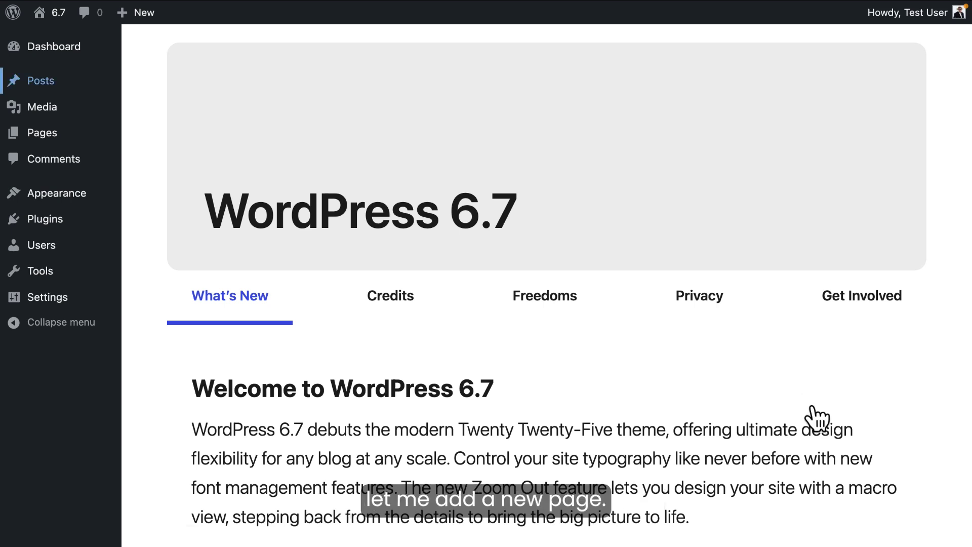
# - Add a new page and dismiss the Choose a pattern modal
pyautogui.moveTo(91, 133)
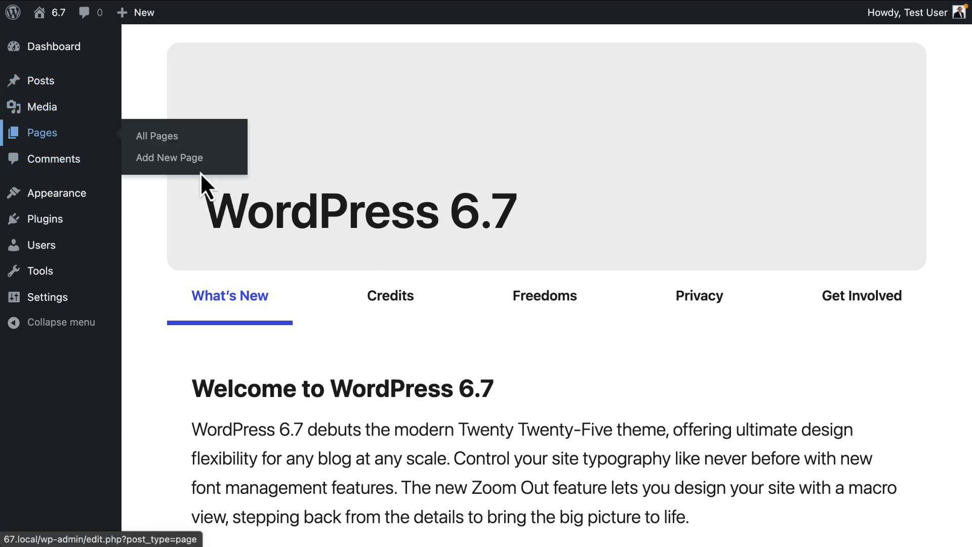
pyautogui.click(160, 157)
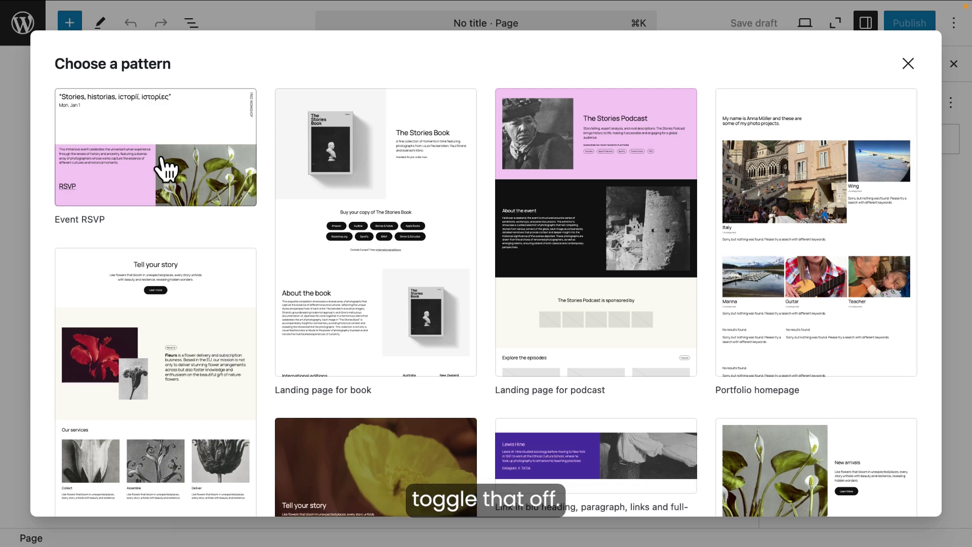
pyautogui.click(909, 64)
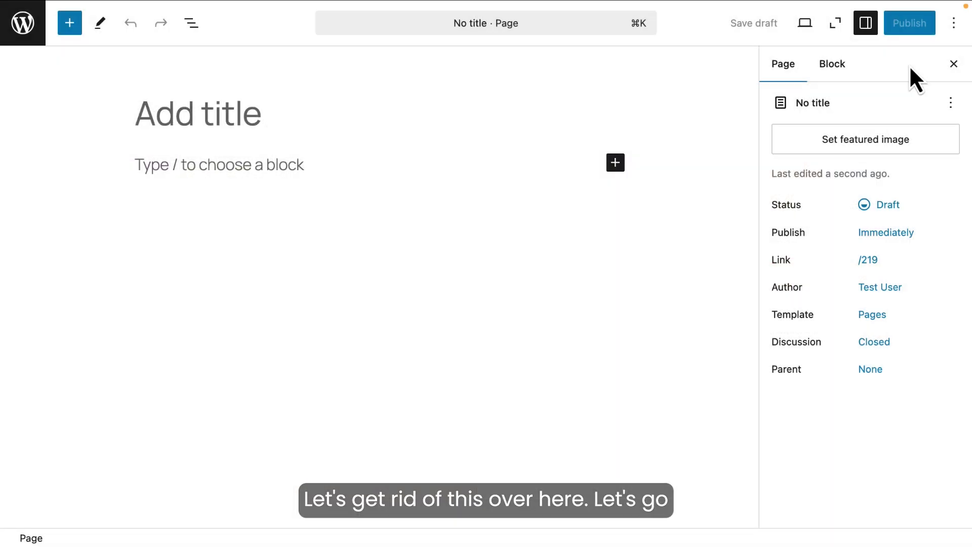
# - Turn off Show starter patterns in the editor Preferences
pyautogui.click(954, 23)
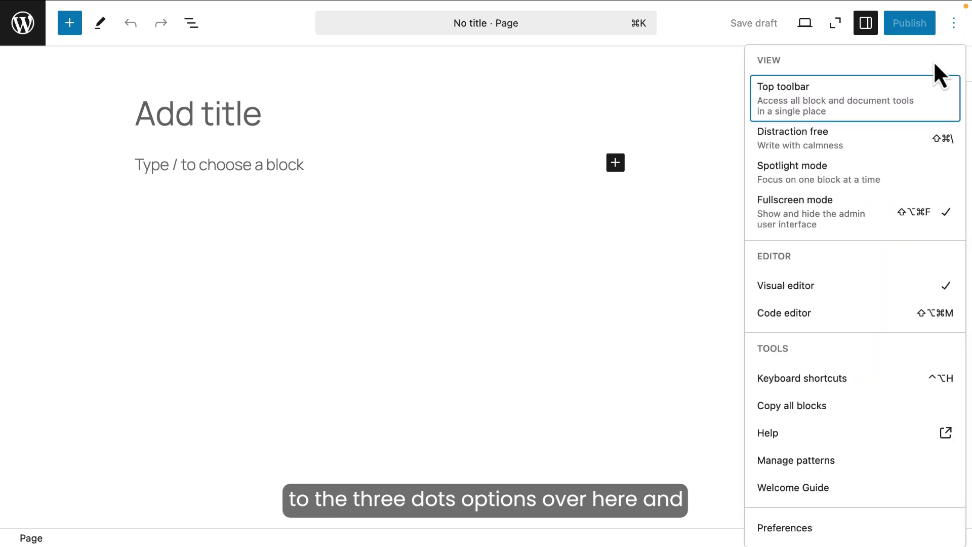
pyautogui.click(789, 530)
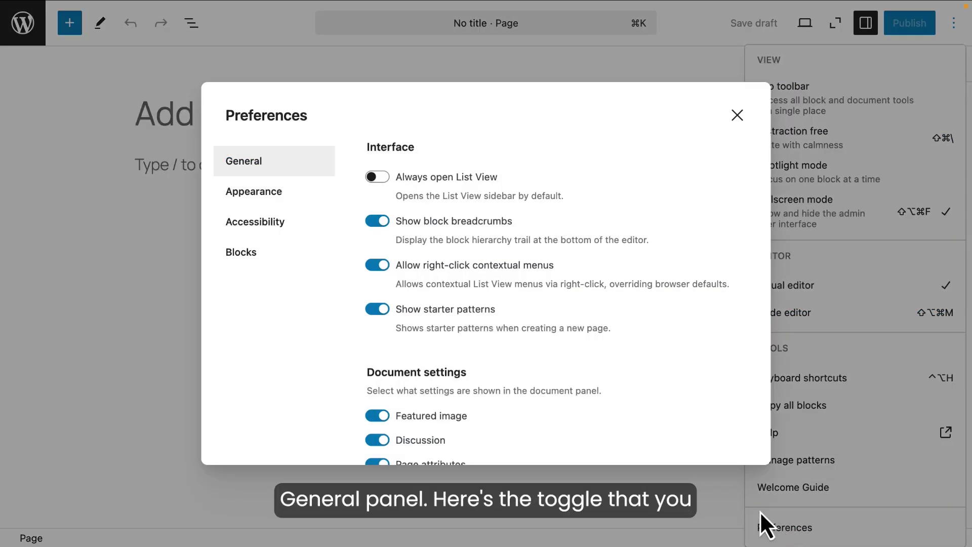
pyautogui.click(385, 310)
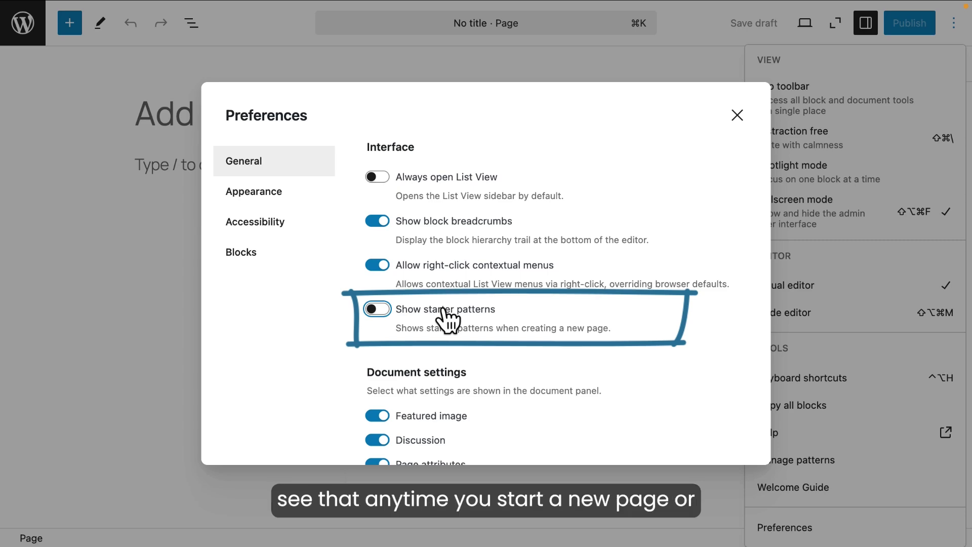
pyautogui.click(737, 115)
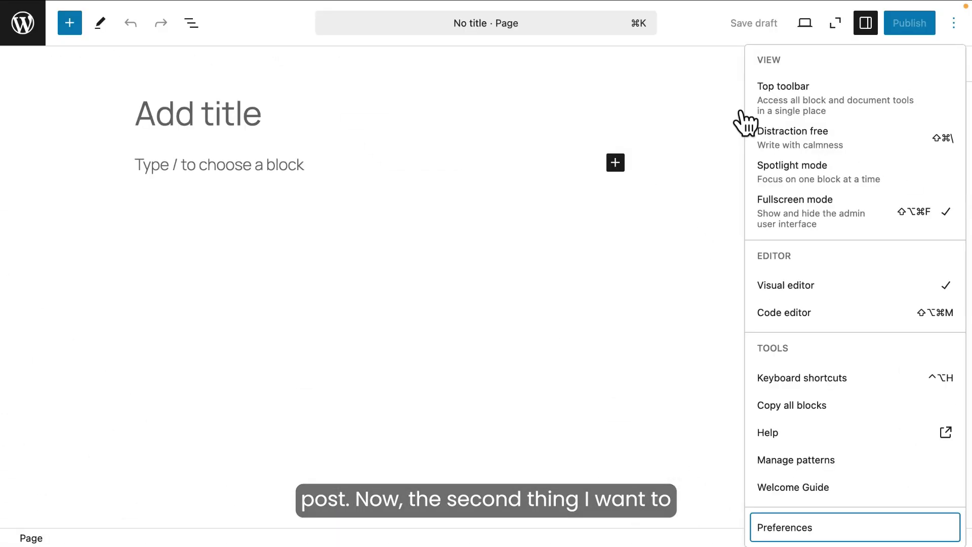
# - Title the page 'New Page' and publish it through the pre-publish panel
pyautogui.click(157, 108)
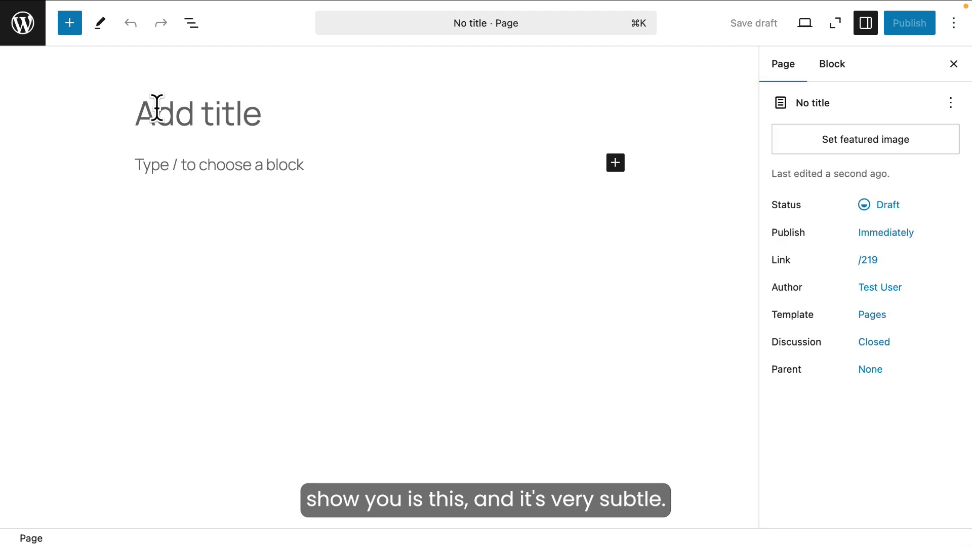
pyautogui.write('New')
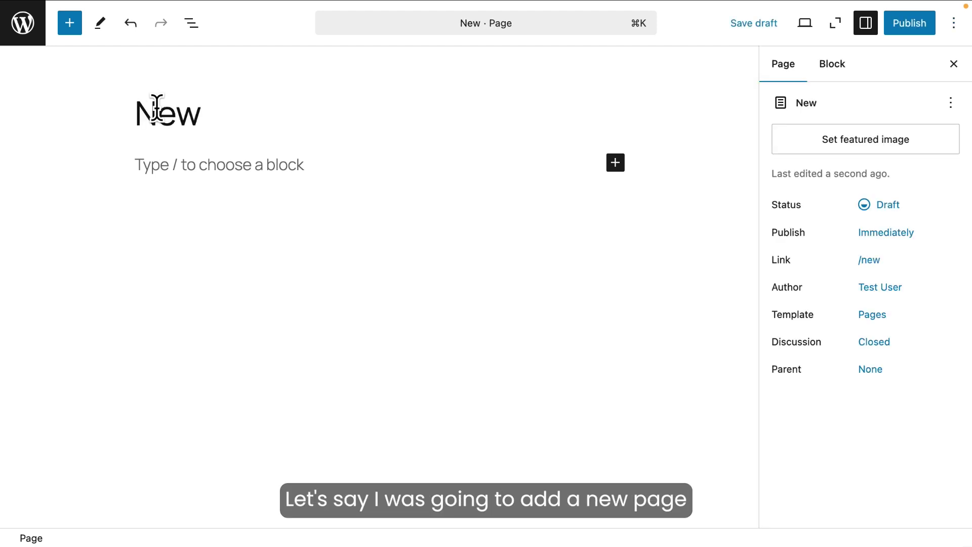
pyautogui.write(' Page')
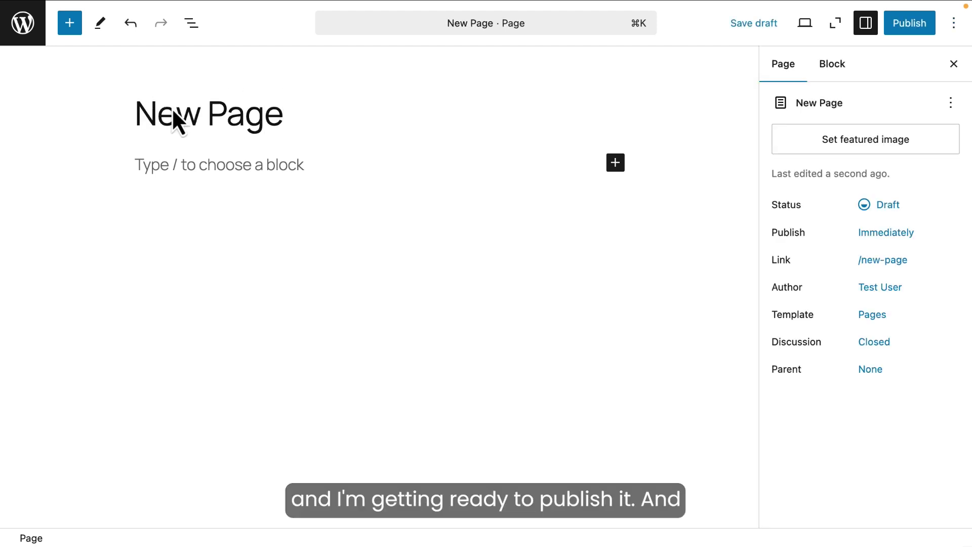
pyautogui.click(909, 26)
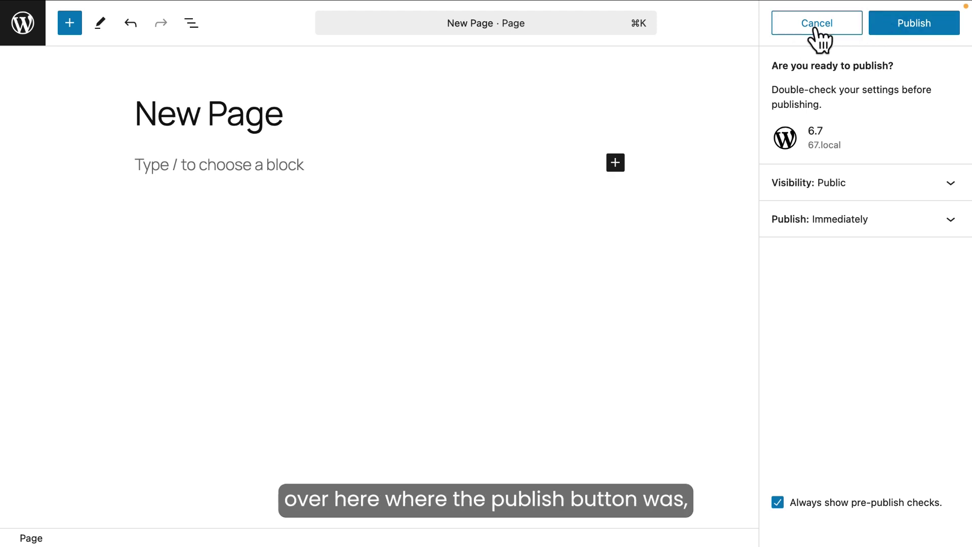
pyautogui.click(906, 28)
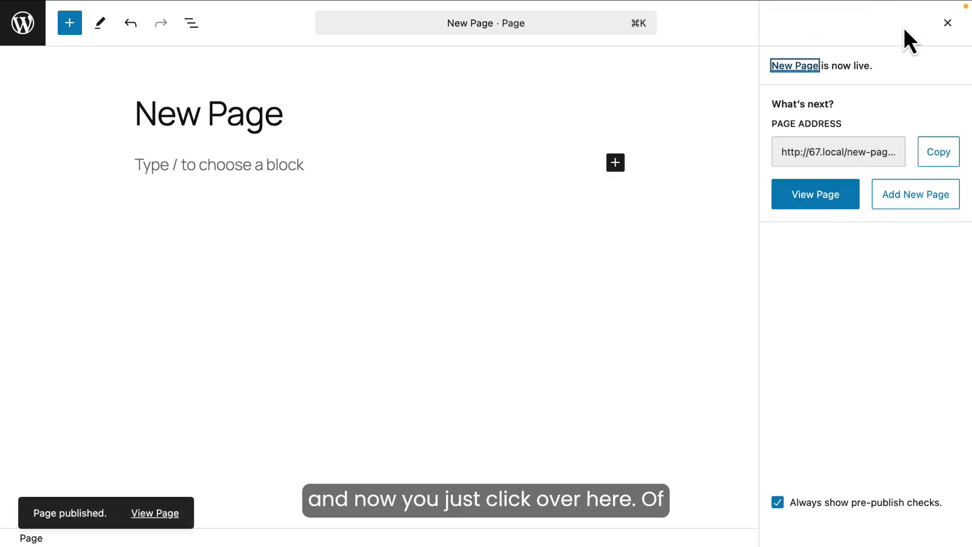